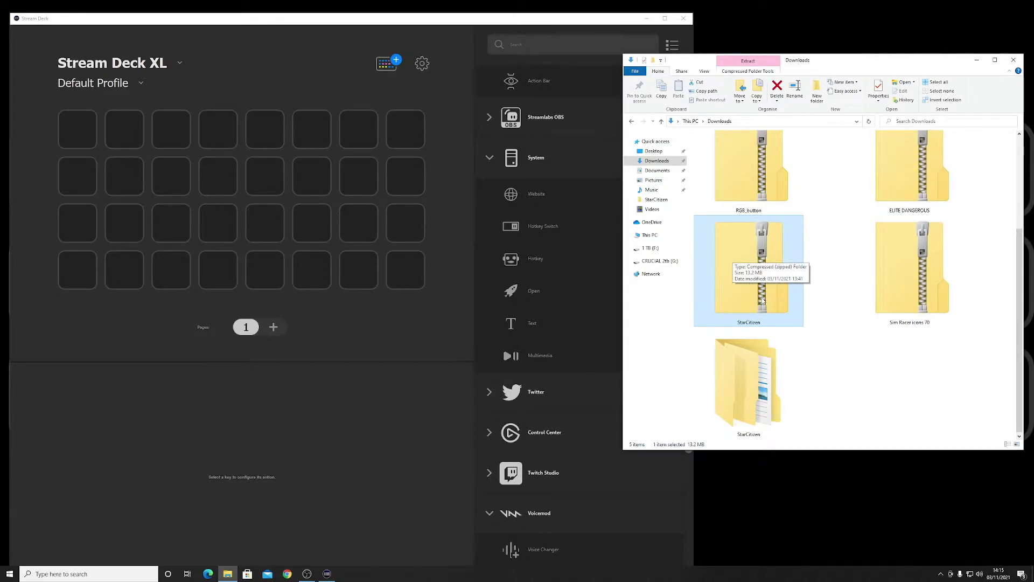
- Open the extracted StarCitizen folder in Downloads and go into its inner StarCitizen folder of profile files
{"action": "double_click", "coordinate": [757, 386]}
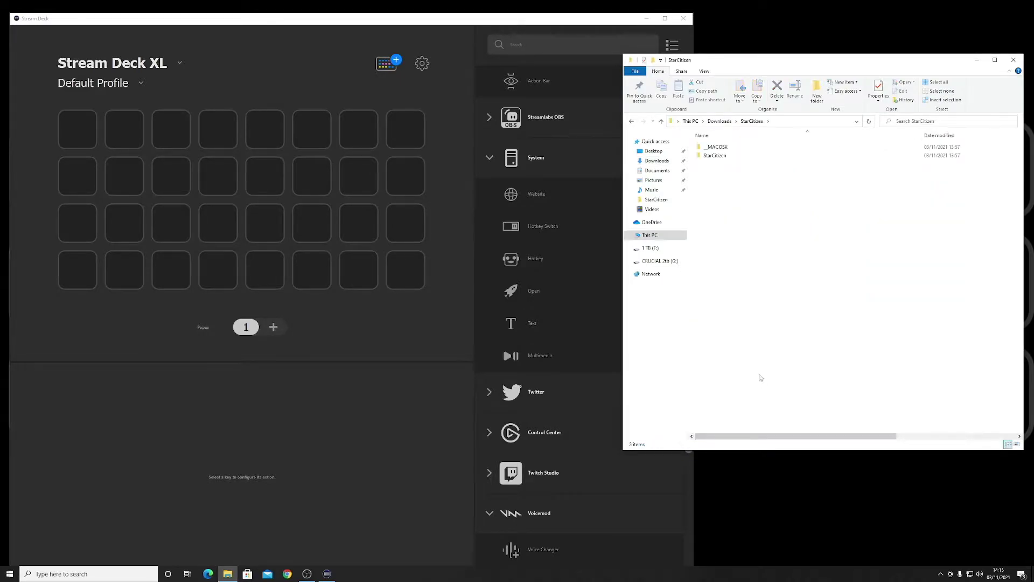
{"action": "double_click", "coordinate": [716, 155]}
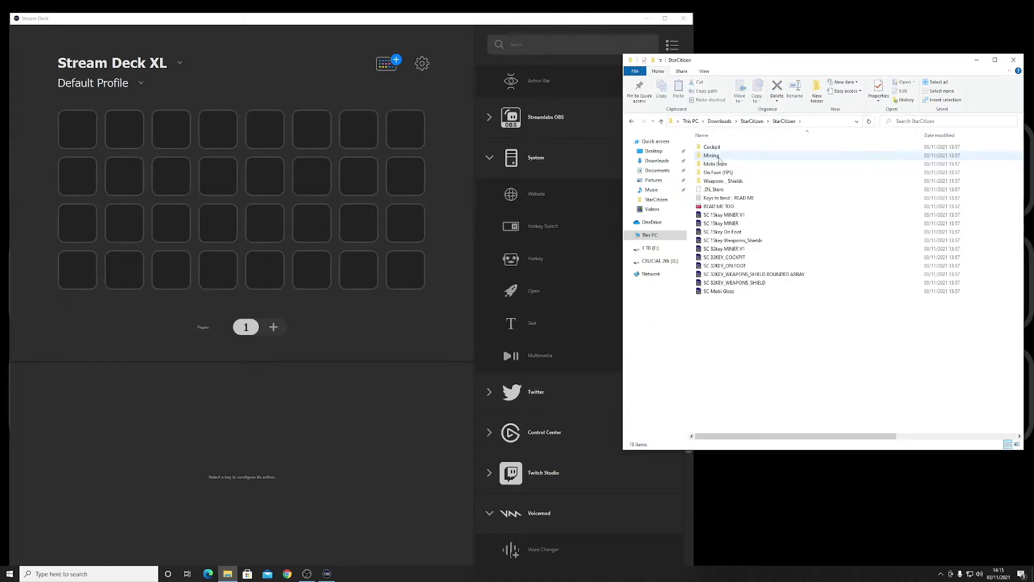
{"action": "left_click_drag", "start_coordinate": [807, 55], "coordinate": [805, 51]}
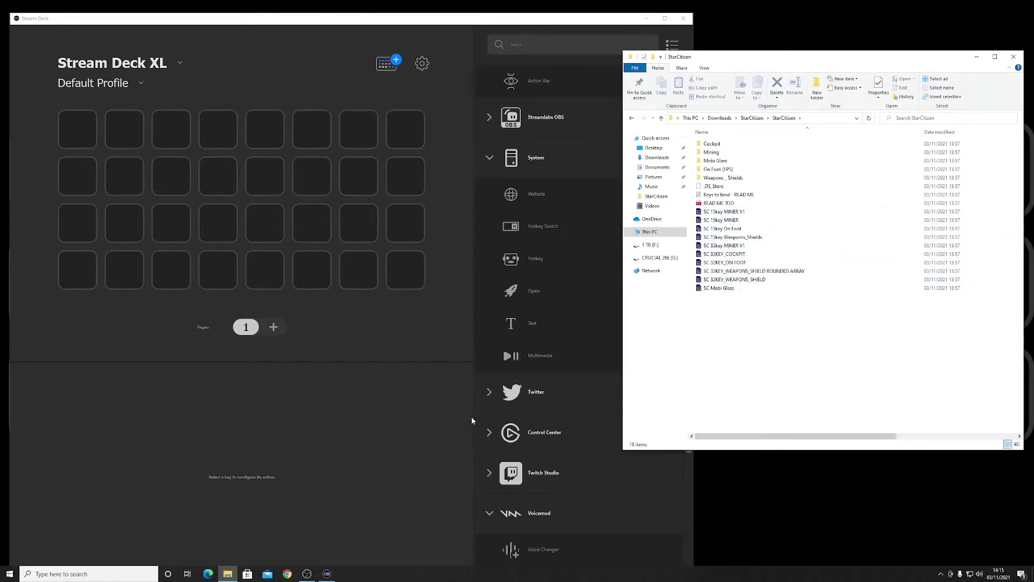
- Check the existing profiles in Stream Deck and import the SC 32key MINER V1 profile from the StarCitizen folder
{"action": "left_click", "coordinate": [429, 418]}
{"action": "mouse_move", "coordinate": [312, 19]}
{"action": "left_mouse_down"}
{"action": "mouse_move", "coordinate": [368, 27]}
{"action": "mouse_move", "coordinate": [326, 16]}
{"action": "mouse_move", "coordinate": [331, 25]}
{"action": "left_mouse_up"}
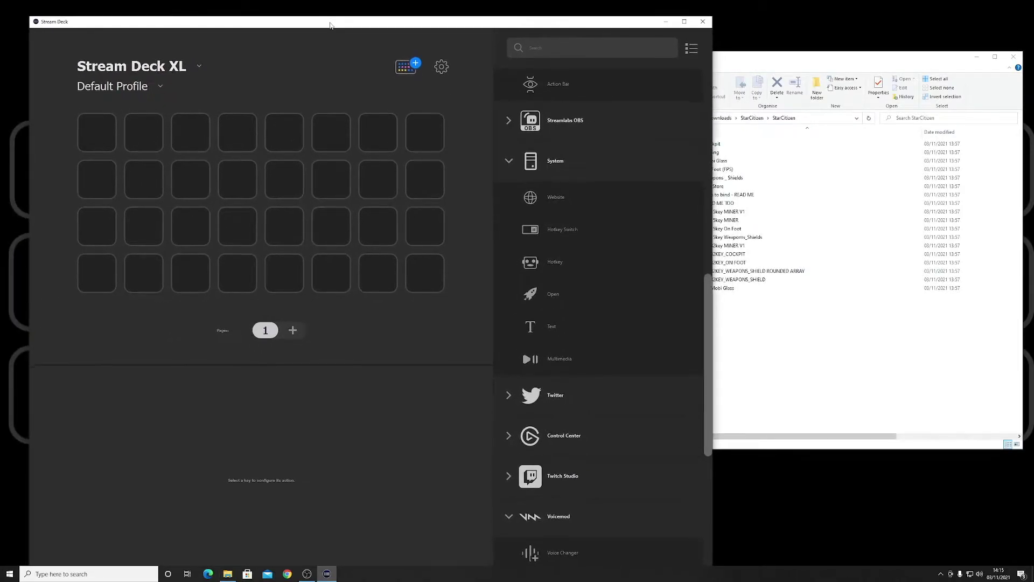
{"action": "left_click", "coordinate": [125, 82]}
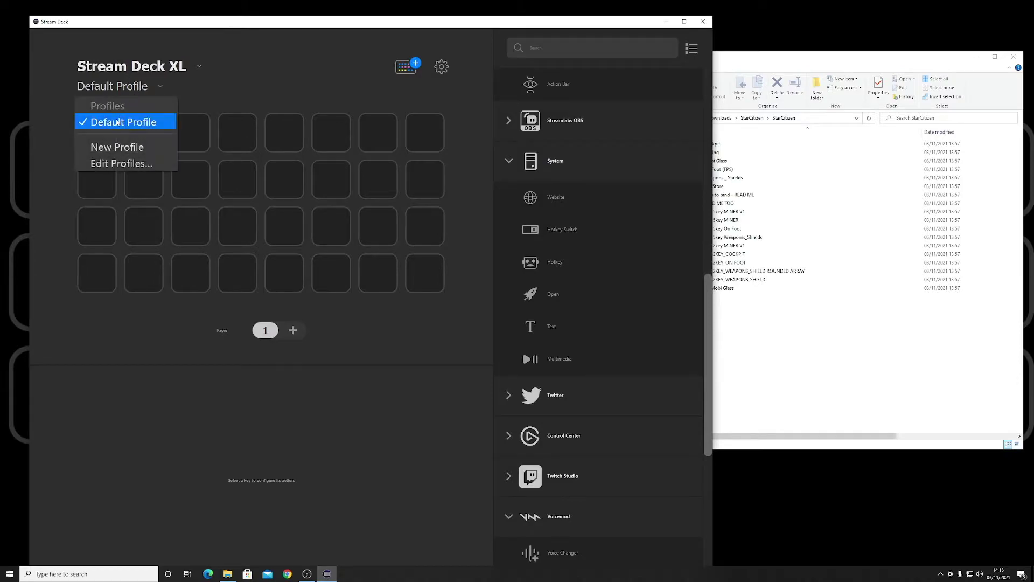
{"action": "left_click", "coordinate": [281, 70]}
{"action": "left_click_drag", "start_coordinate": [736, 57], "coordinate": [761, 58]}
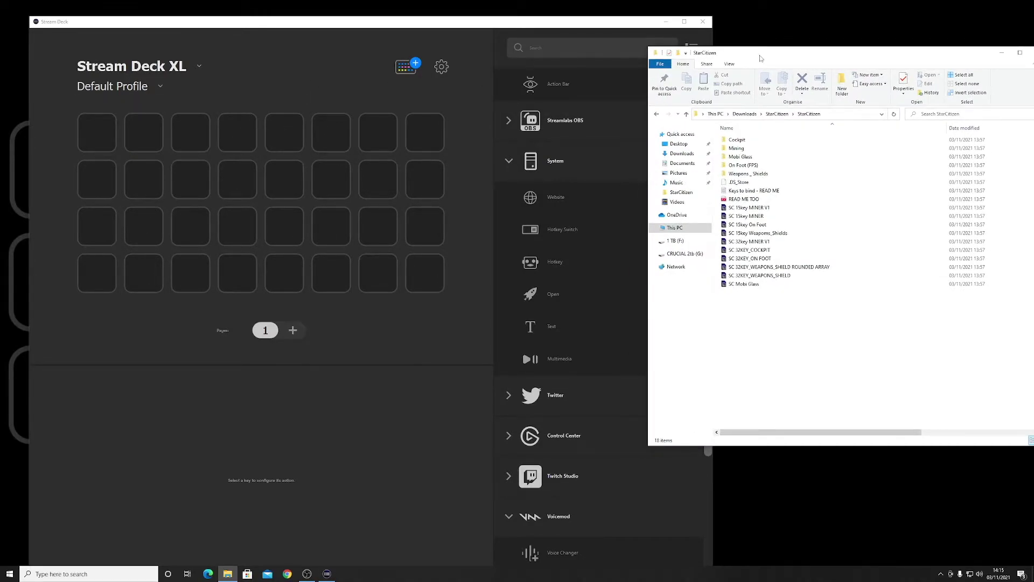
{"action": "left_click", "coordinate": [757, 243]}
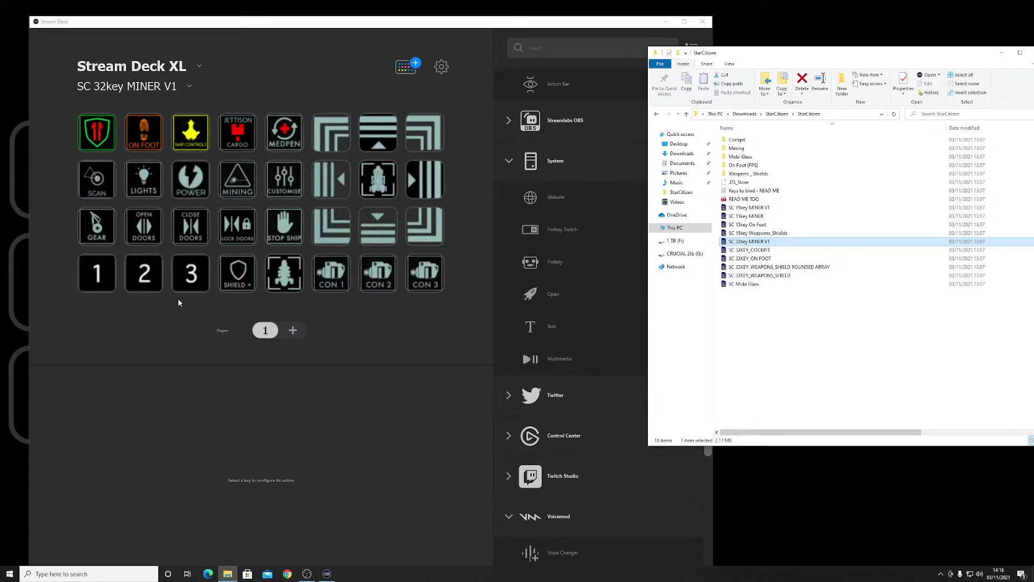
- Examine the hotkeys of the Gear and Stop Ship keys and the profile choices of the green shield key
{"action": "left_click", "coordinate": [95, 228]}
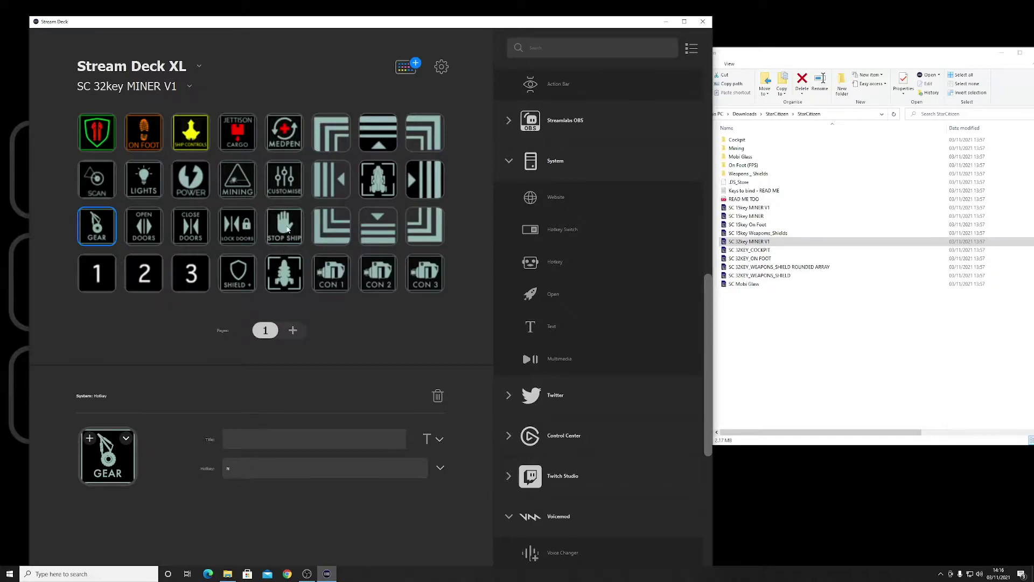
{"action": "left_click", "coordinate": [287, 229]}
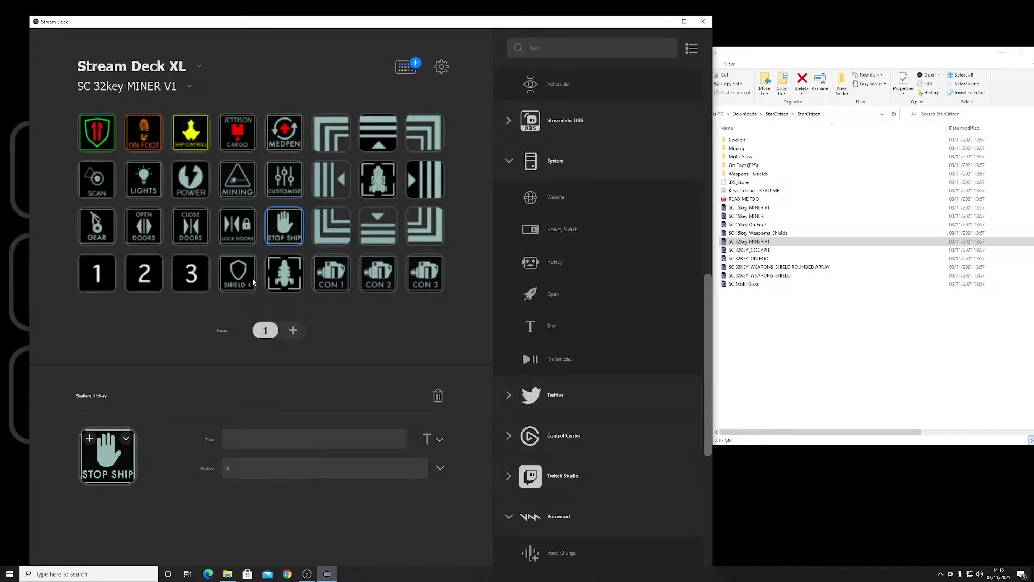
{"action": "left_click", "coordinate": [95, 136]}
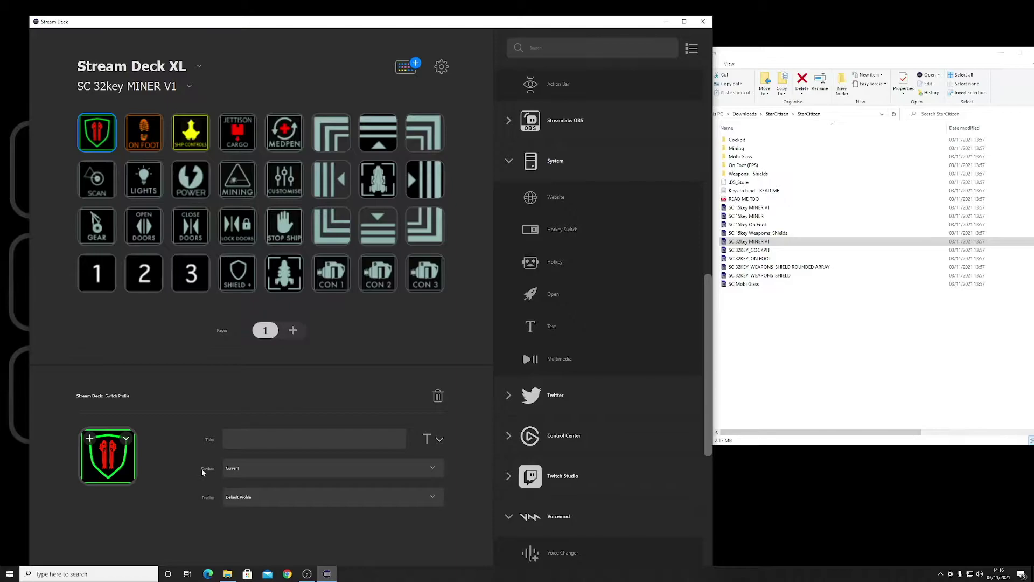
{"action": "left_click", "coordinate": [234, 505]}
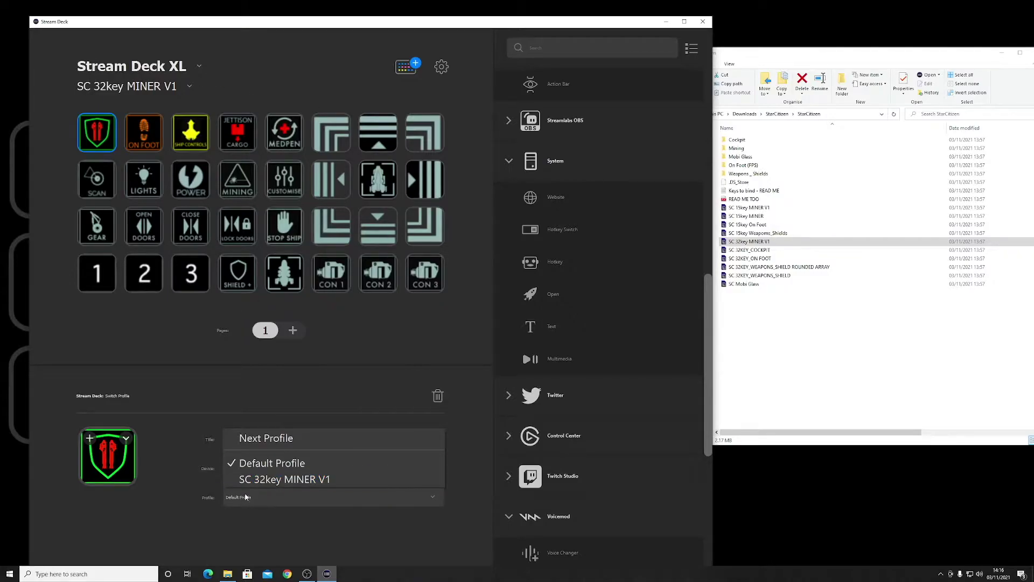
{"action": "left_click", "coordinate": [207, 505]}
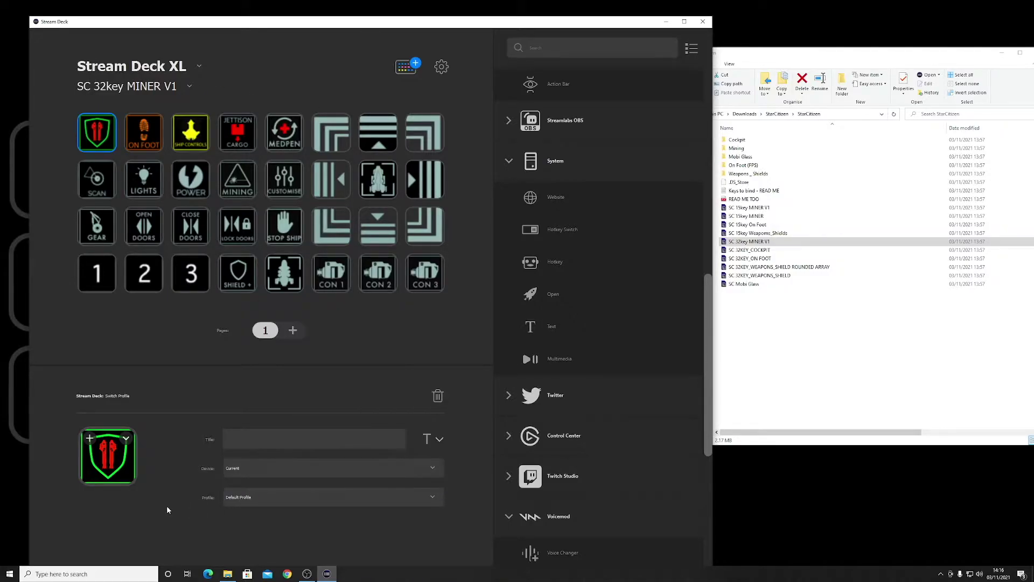
- Import the SC 32KEY_WEAPONS_SHIELD profile from the StarCitizen folder into Stream Deck
{"action": "left_click", "coordinate": [725, 333]}
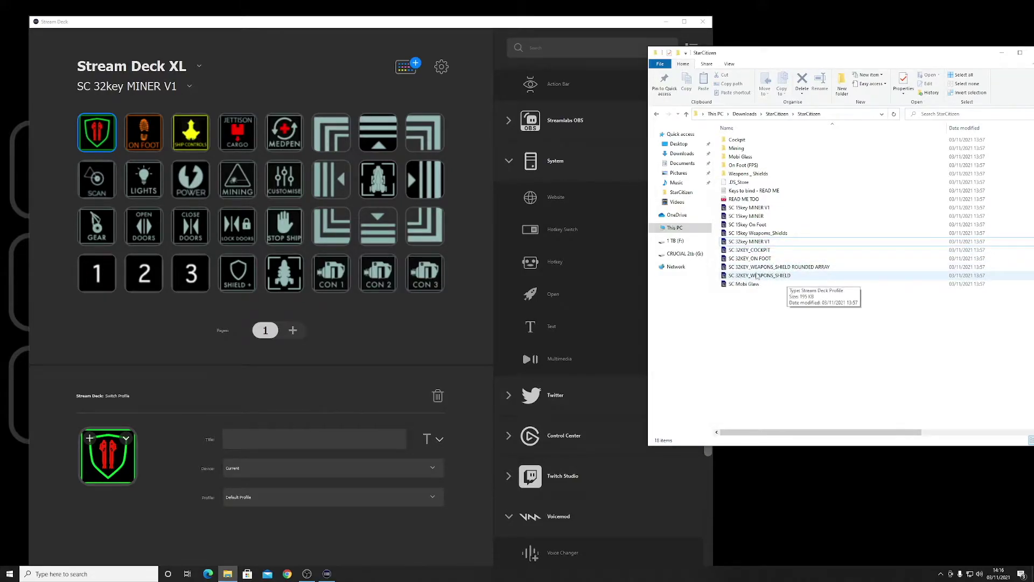
{"action": "left_click", "coordinate": [774, 276]}
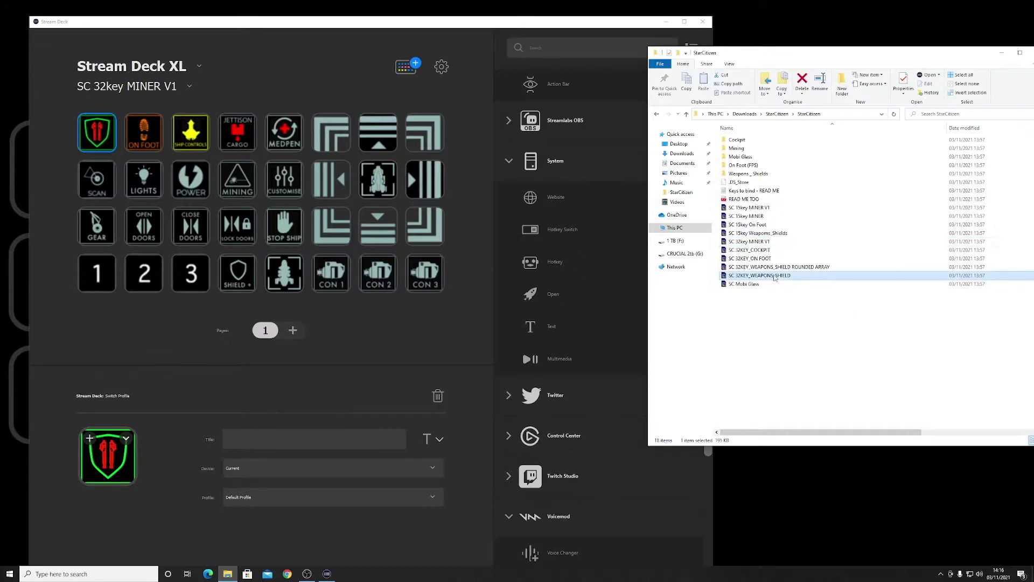
{"action": "double_click", "coordinate": [774, 275]}
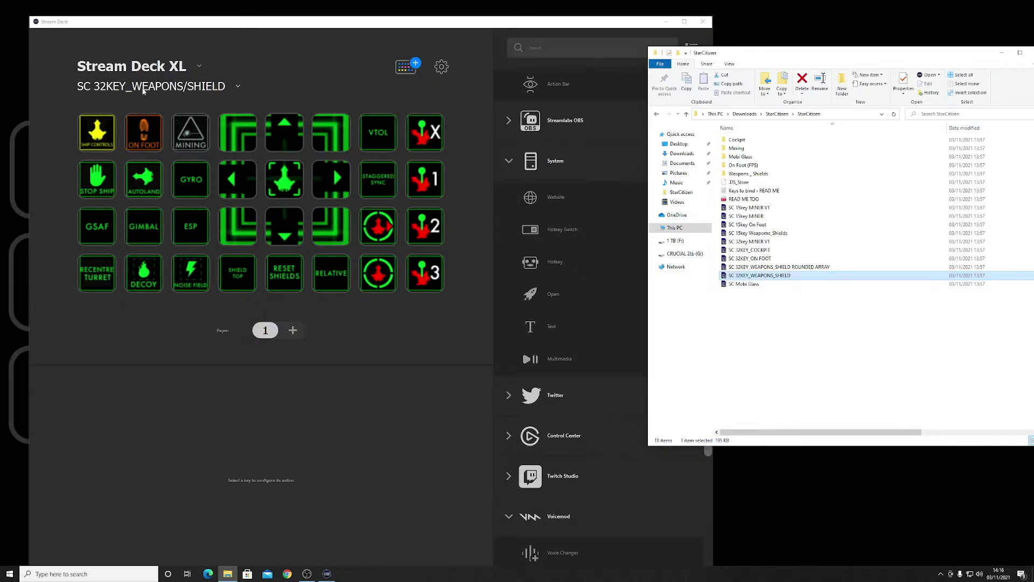
- In the SC 32key MINER V1 profile, make the green shield key switch to the SC 32KEY_WEAPONS/SHIELD profile
{"action": "left_click", "coordinate": [237, 86]}
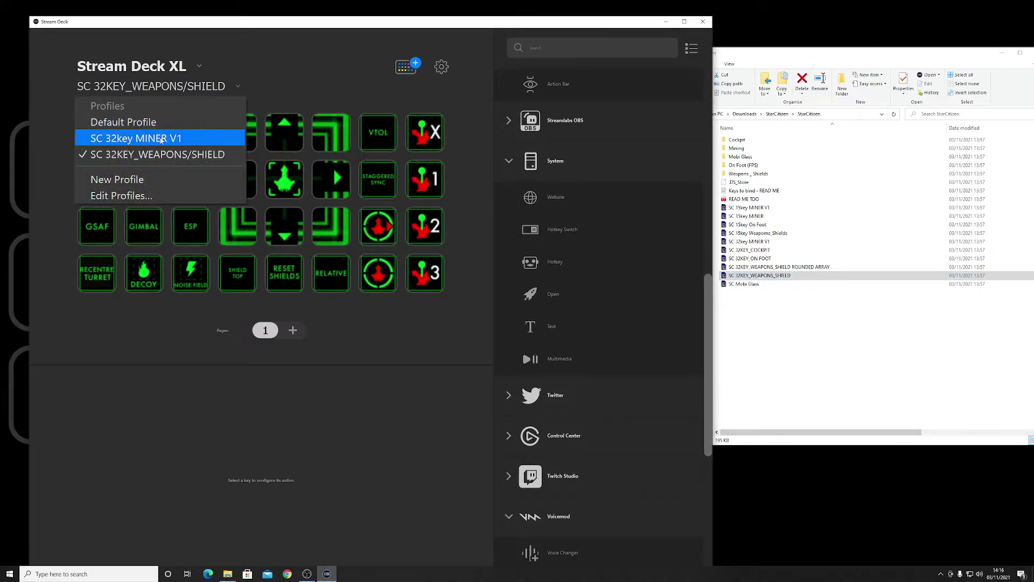
{"action": "left_click", "coordinate": [110, 139]}
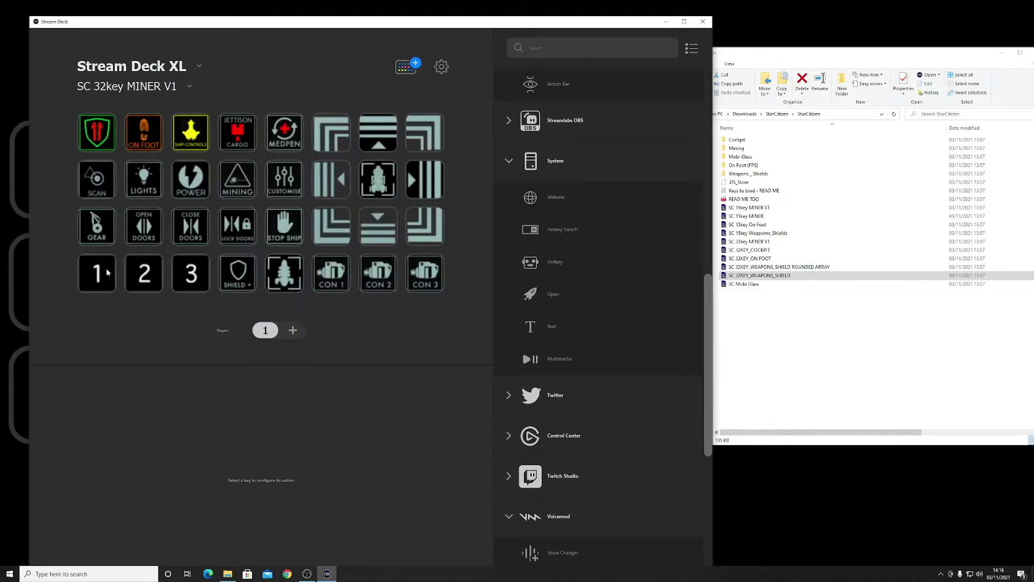
{"action": "left_click", "coordinate": [99, 137]}
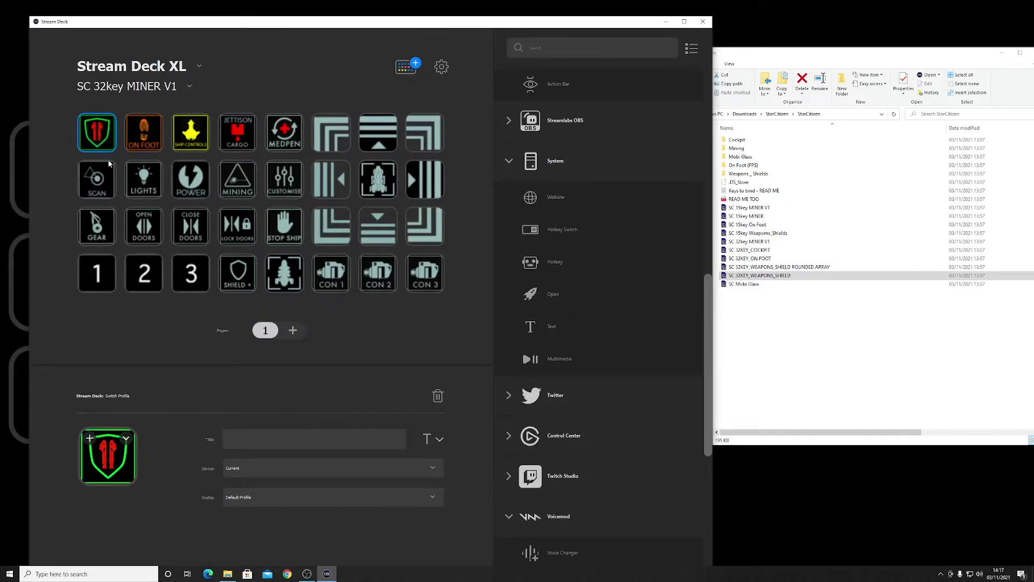
{"action": "left_click", "coordinate": [257, 497]}
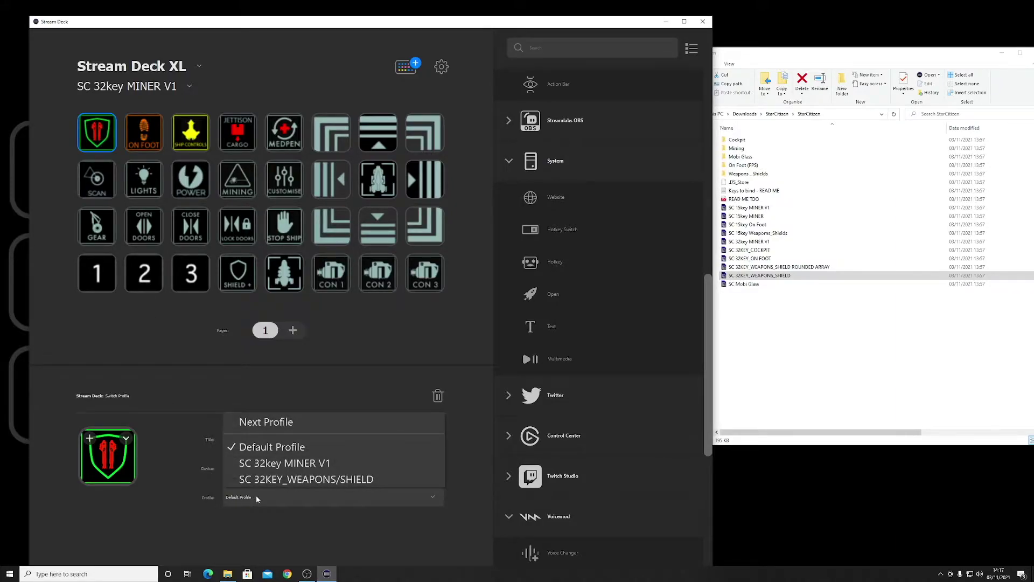
{"action": "left_click", "coordinate": [279, 479]}
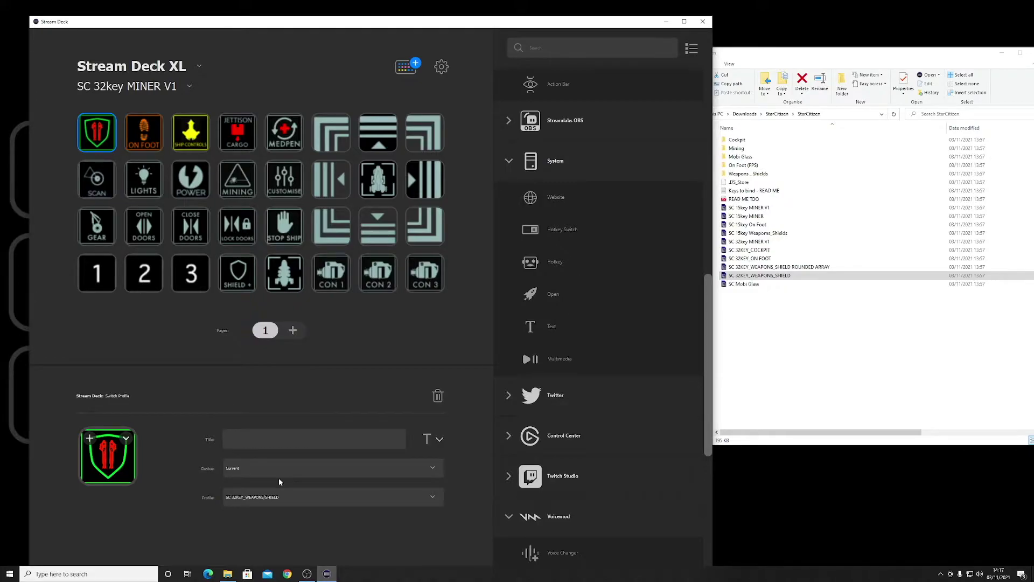
- Test the green shield key's profile switch and return to the SC 32key MINER V1 profile
{"action": "double_click", "coordinate": [90, 147]}
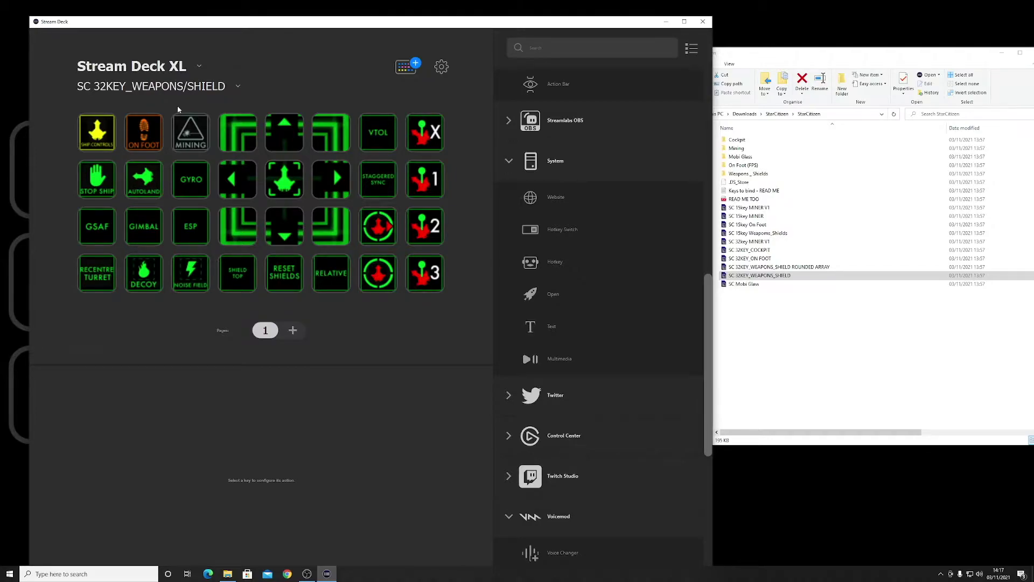
{"action": "left_click", "coordinate": [195, 87]}
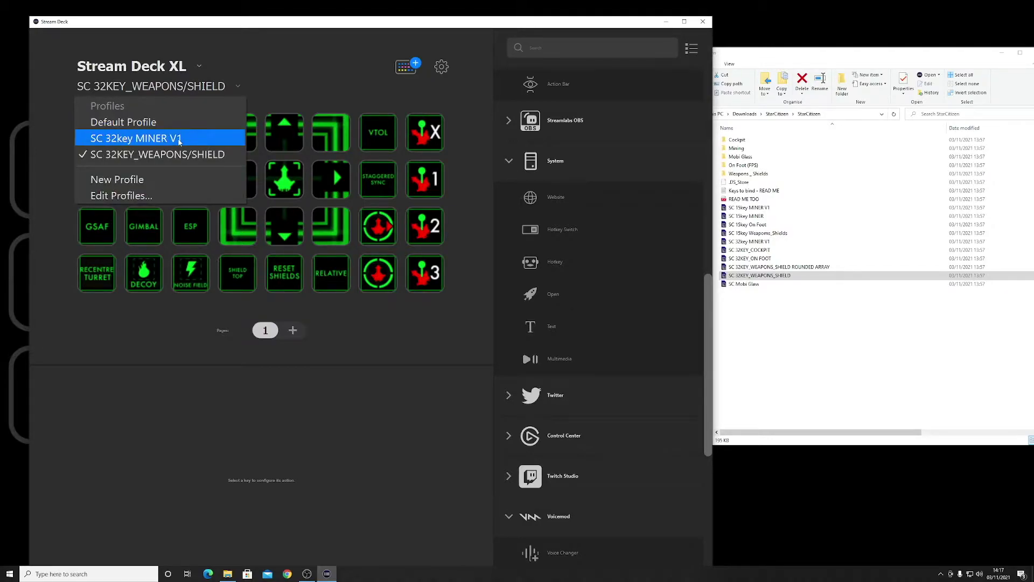
{"action": "left_click", "coordinate": [179, 139]}
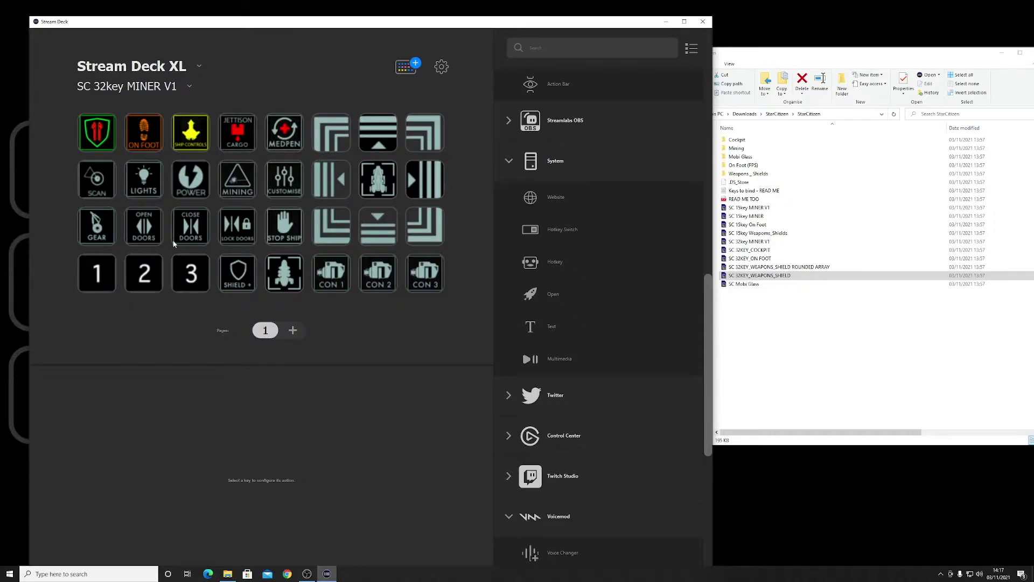
- Check the On Foot key's target profile and import the SC 32KEY_ON FOOT profile from the StarCitizen folder
{"action": "left_click", "coordinate": [144, 141]}
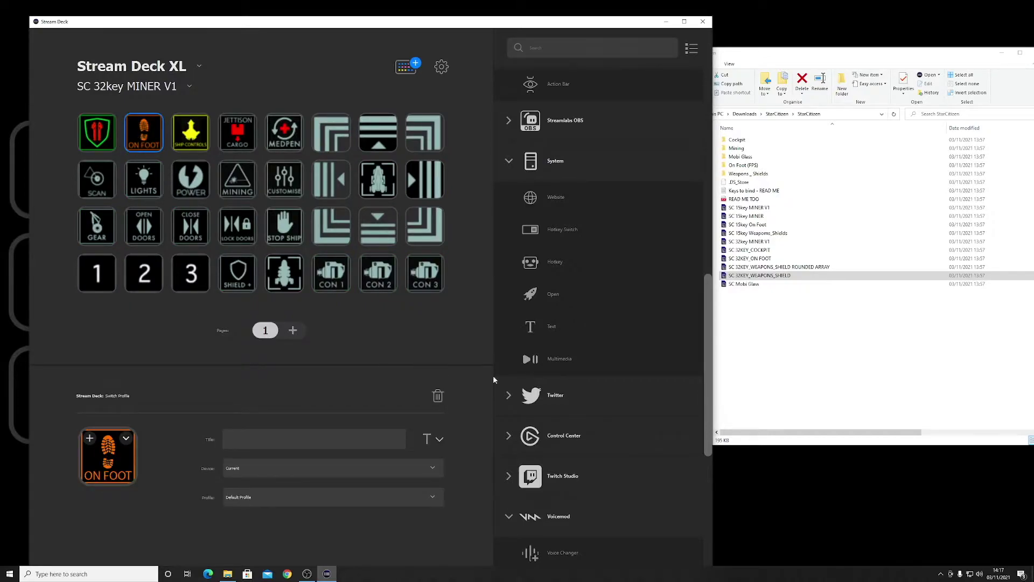
{"action": "left_click", "coordinate": [732, 334]}
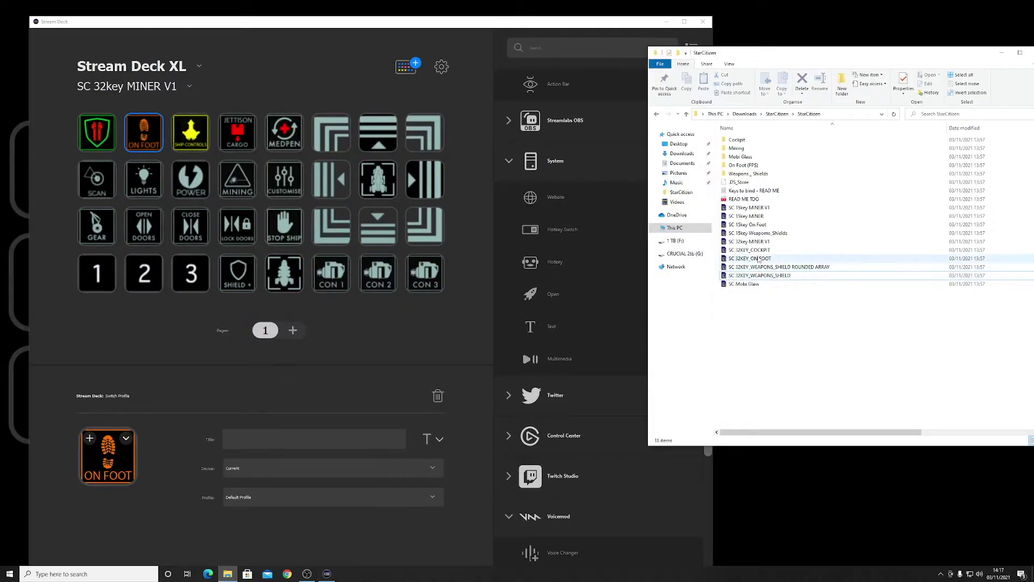
{"action": "double_click", "coordinate": [754, 258]}
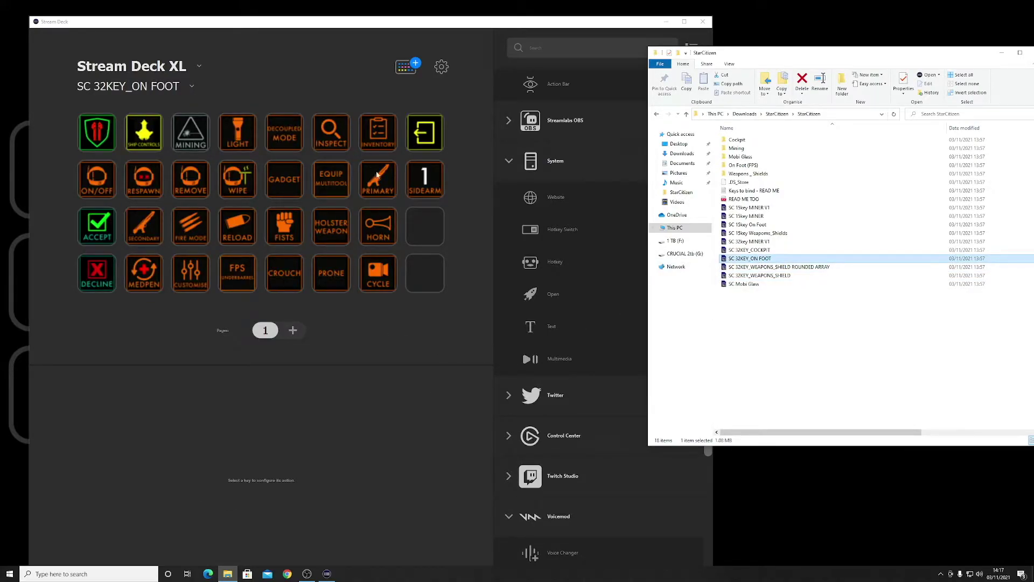
- In the SC 32key MINER V1 profile, make the On Foot key switch to the SC 32KEY_ON FOOT profile
{"action": "left_click", "coordinate": [158, 89]}
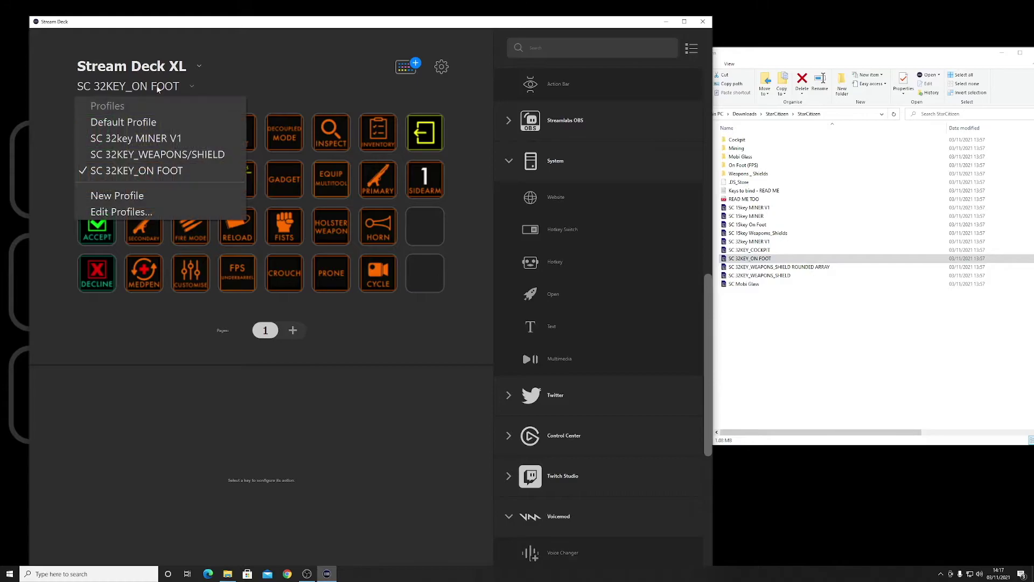
{"action": "left_click", "coordinate": [156, 139]}
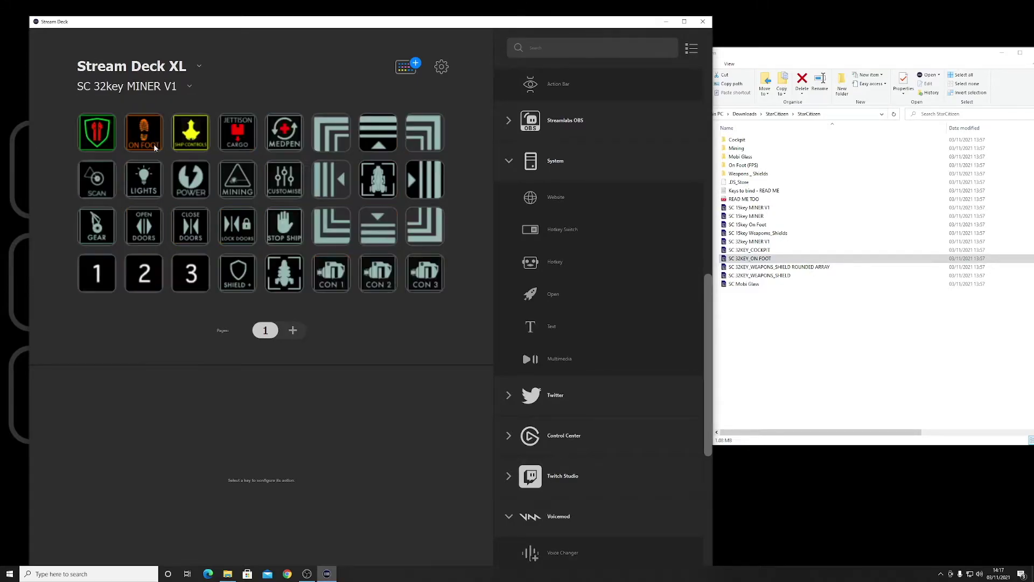
{"action": "left_click", "coordinate": [151, 139]}
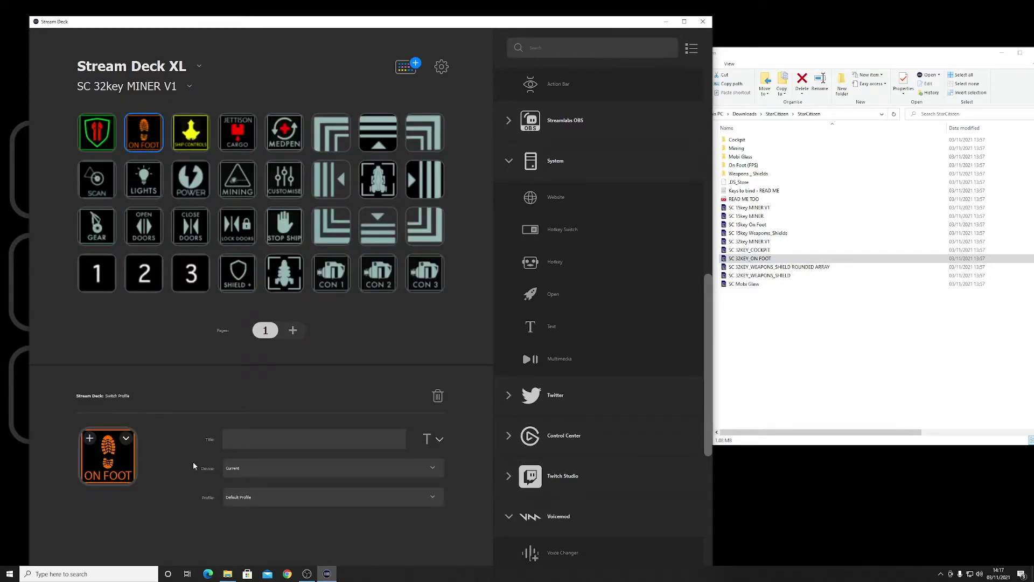
{"action": "left_click", "coordinate": [264, 500]}
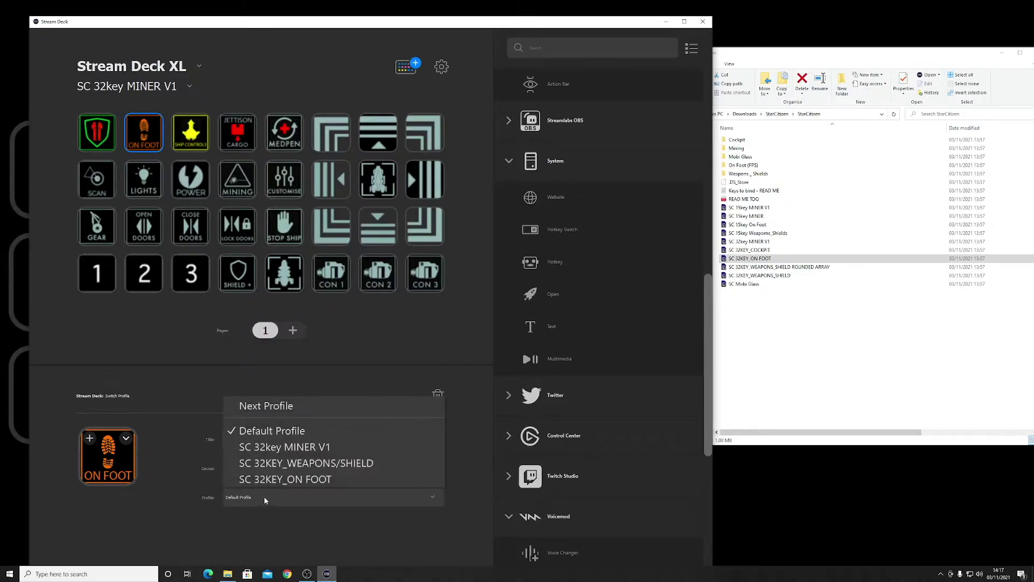
{"action": "left_click", "coordinate": [294, 479]}
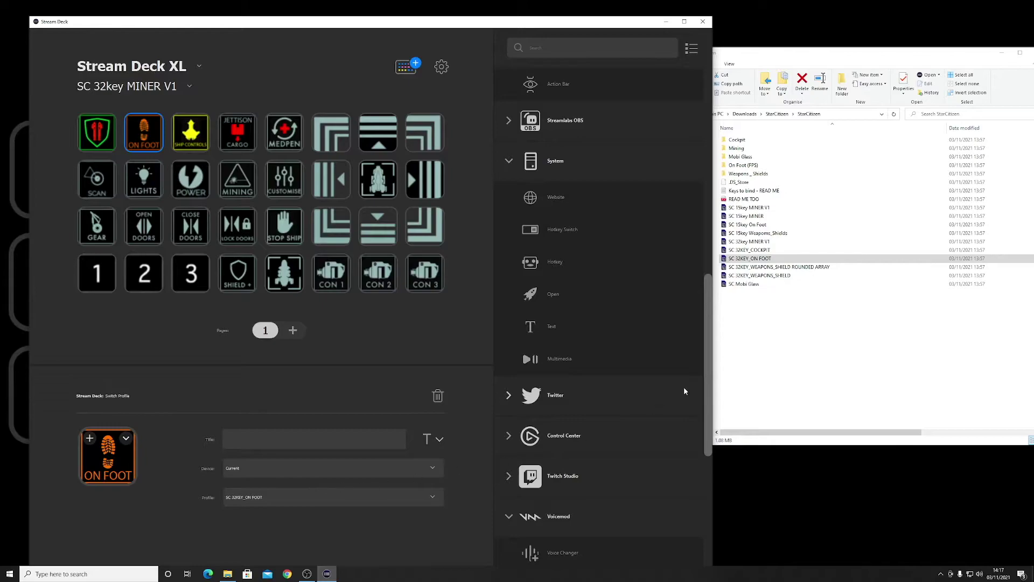
- Import the SC 32KEY_COCKPIT profile from the StarCitizen folder into Stream Deck
{"action": "left_click", "coordinate": [763, 356]}
{"action": "left_click", "coordinate": [746, 251]}
{"action": "left_click_drag", "start_coordinate": [765, 253], "coordinate": [438, 294]}
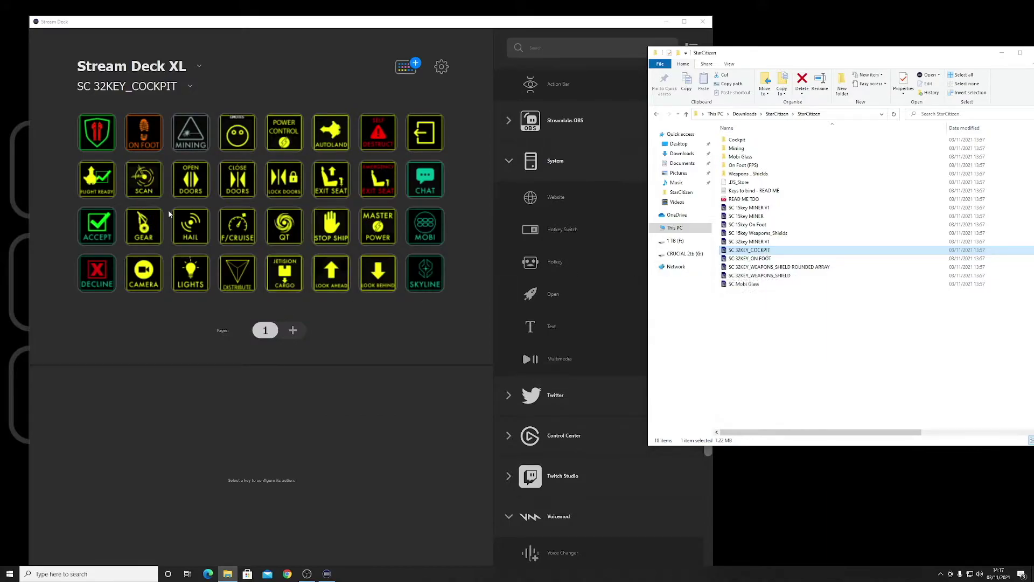
- In the SC 32key MINER V1 profile, make the Ship Controls key switch to the SC 32KEY_COCKPIT profile
{"action": "left_click", "coordinate": [190, 87]}
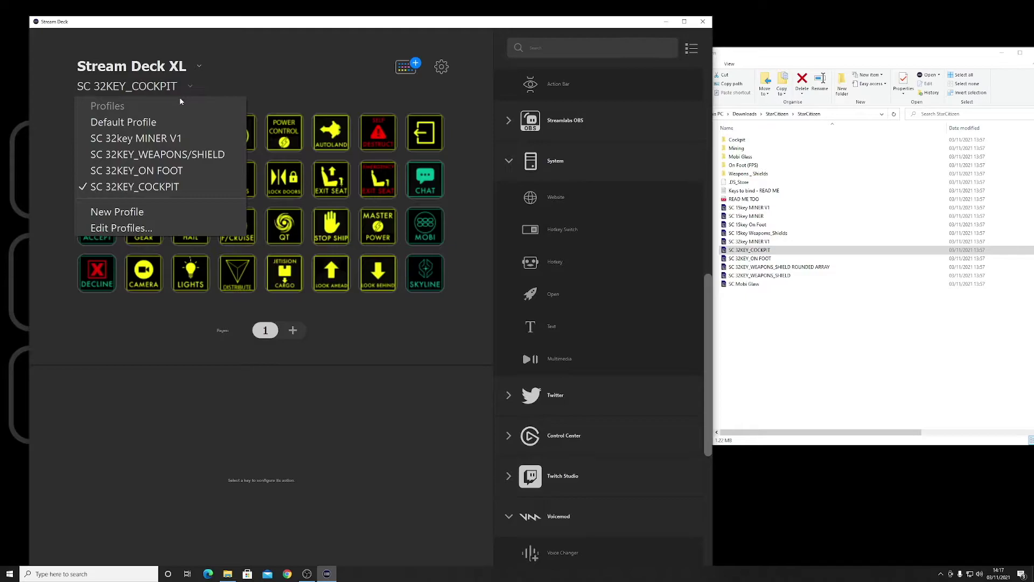
{"action": "left_click", "coordinate": [160, 138]}
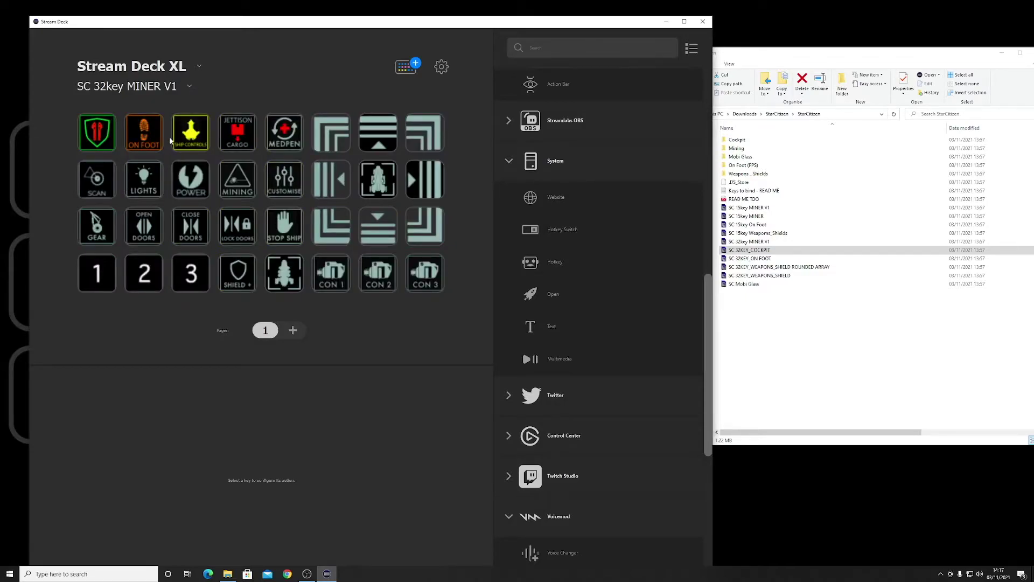
{"action": "left_click", "coordinate": [201, 138]}
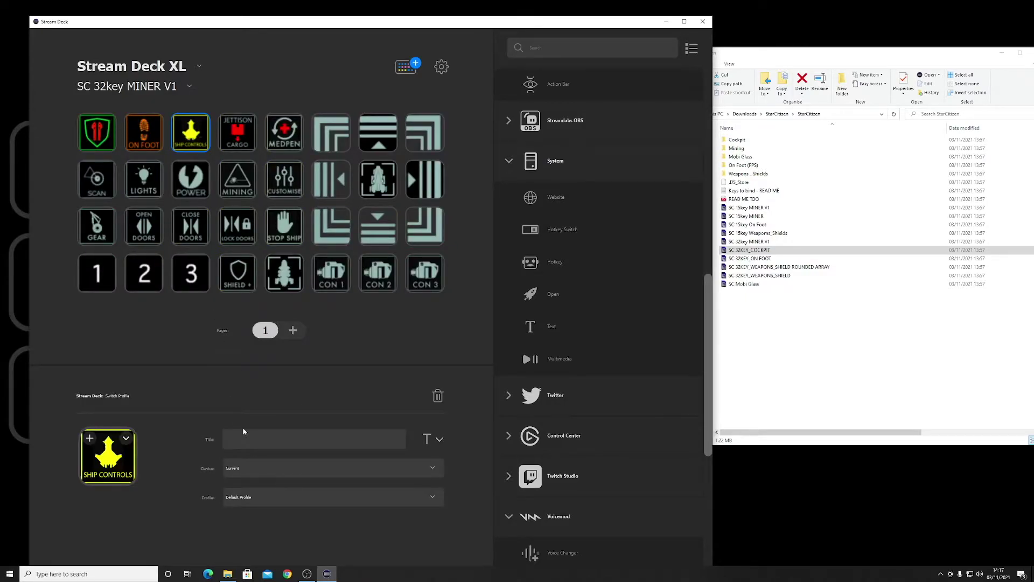
{"action": "left_click", "coordinate": [250, 498]}
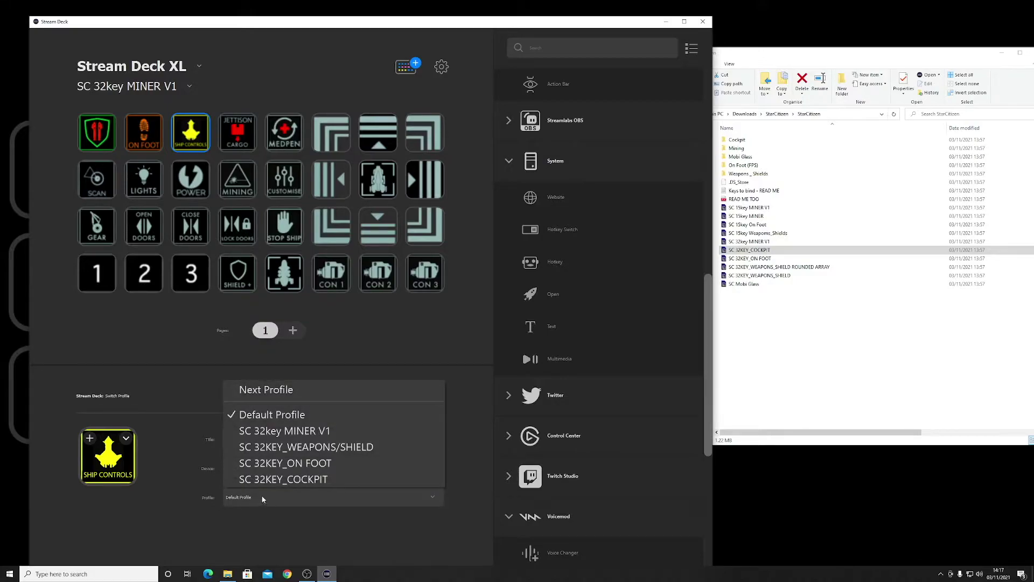
{"action": "left_click", "coordinate": [317, 481]}
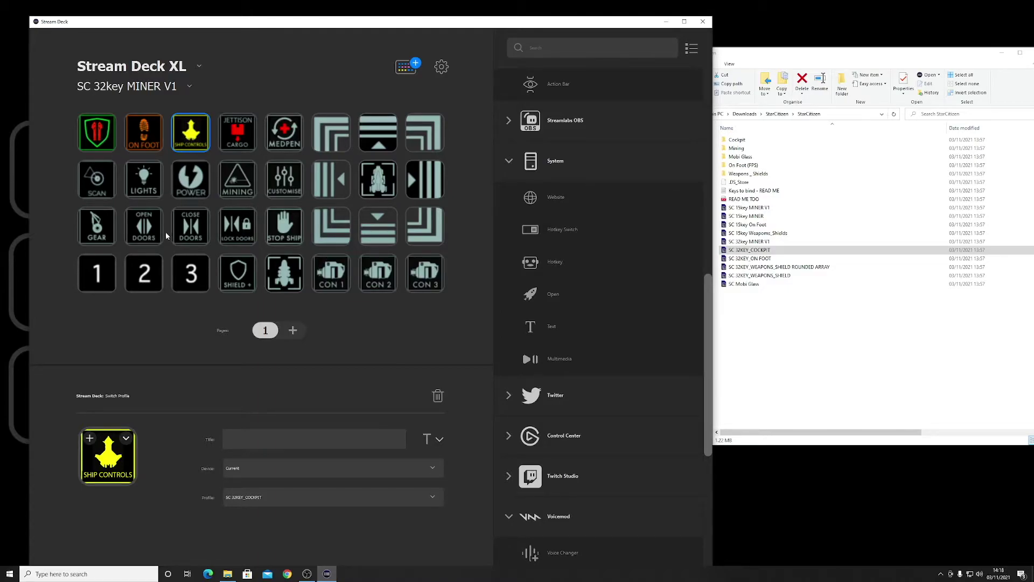
- In the SC 32KEY_WEAPONS/SHIELD profile, make the Ship Controls key switch to the SC 32KEY_COCKPIT profile
{"action": "left_click", "coordinate": [113, 88]}
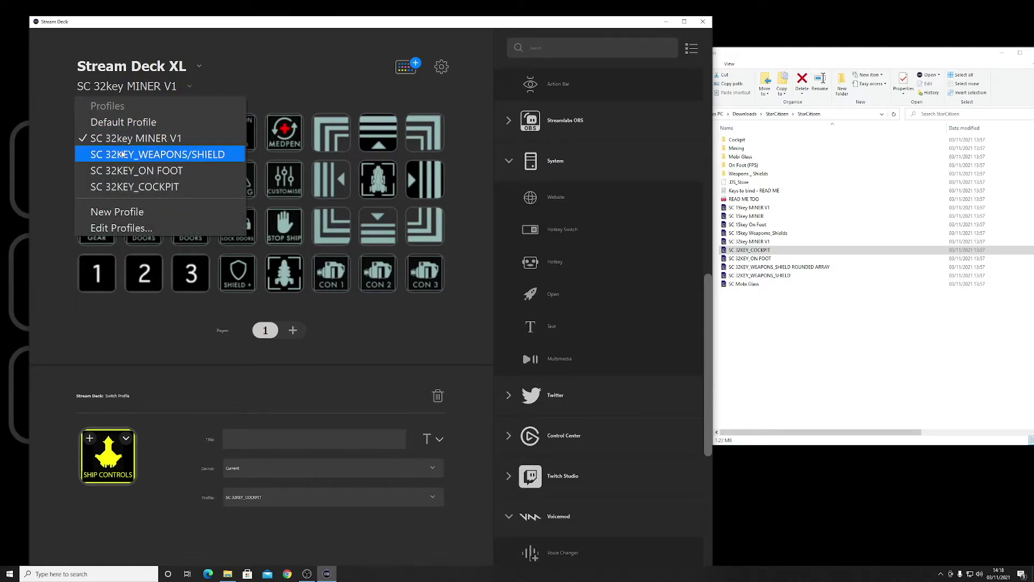
{"action": "left_click", "coordinate": [123, 154]}
{"action": "left_click", "coordinate": [95, 134]}
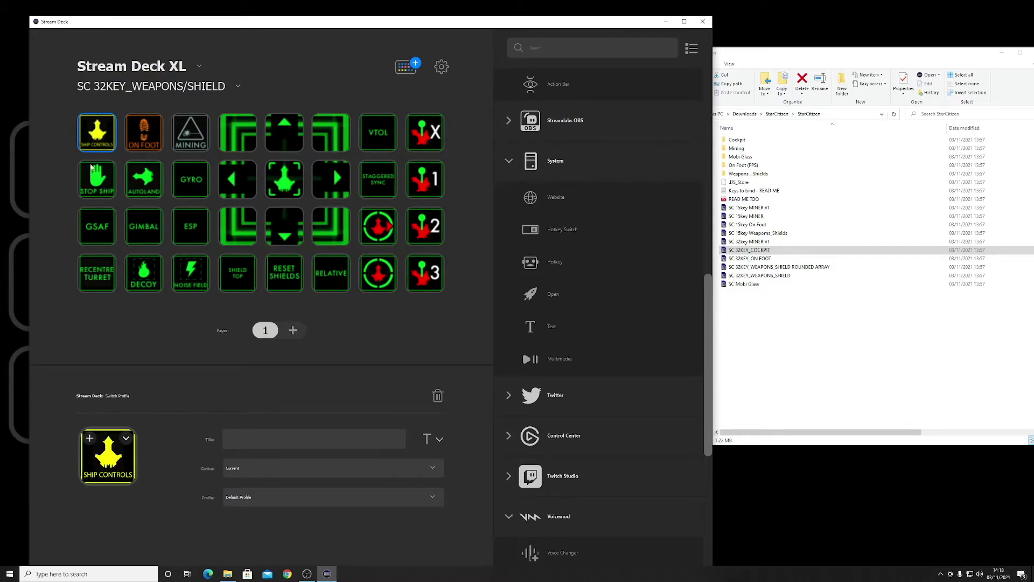
{"action": "left_click", "coordinate": [239, 493]}
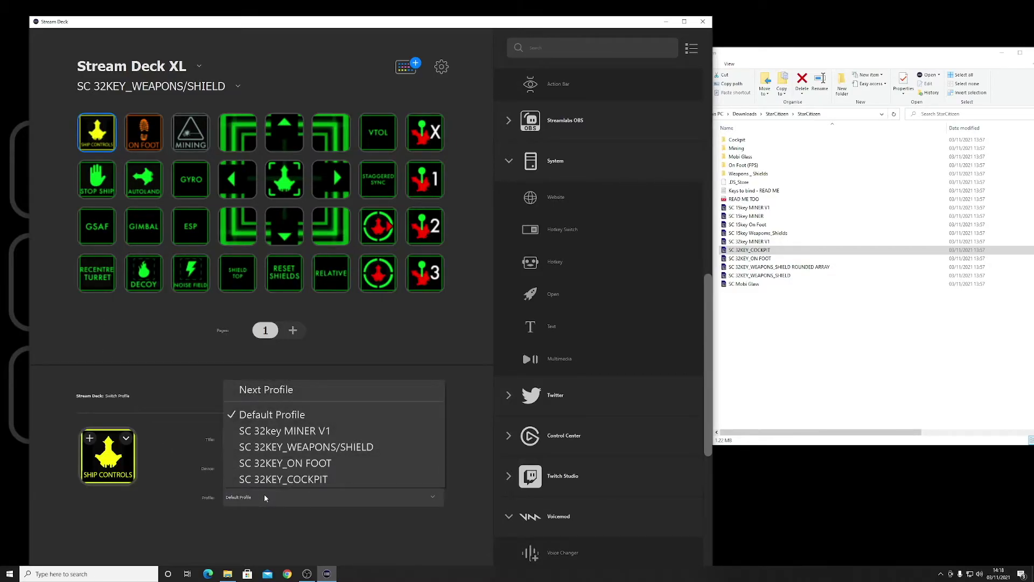
{"action": "left_click", "coordinate": [283, 482]}
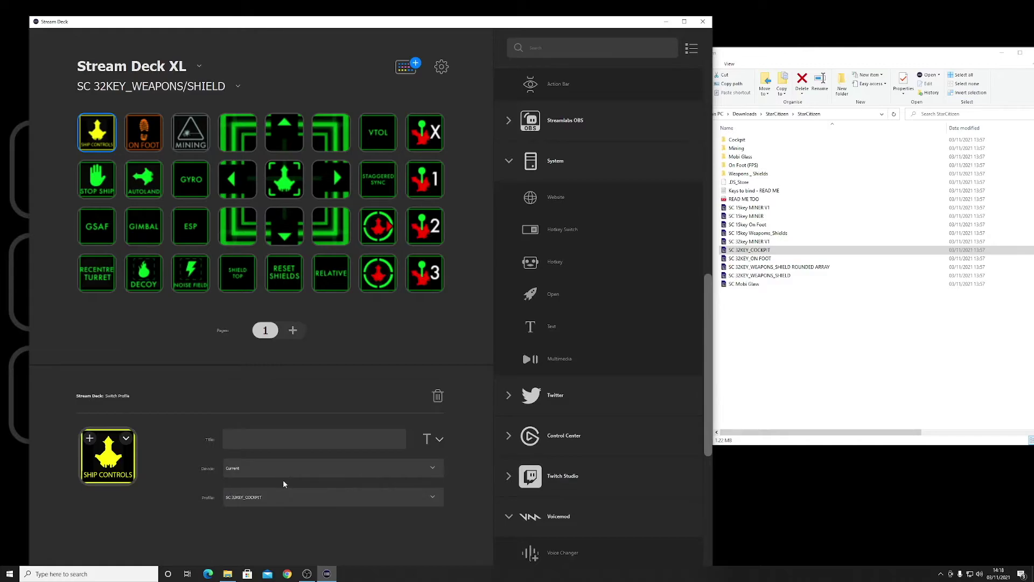
- In the weapons/shield profile, link the On Foot key to SC 32KEY_ON FOOT and the Mining key to SC 32key MINER V1
{"action": "left_click", "coordinate": [145, 139]}
{"action": "left_click", "coordinate": [265, 500]}
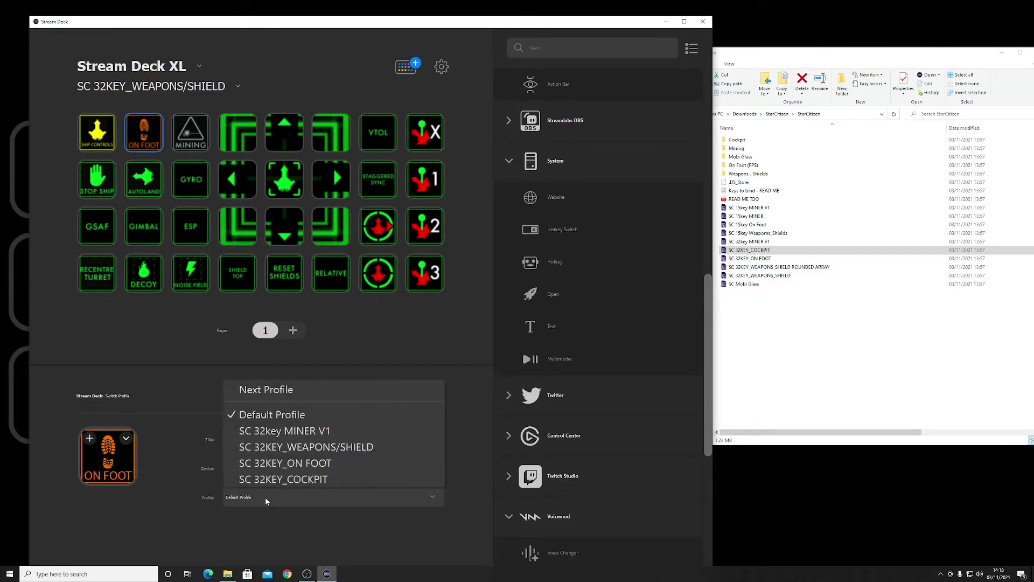
{"action": "left_click", "coordinate": [280, 463]}
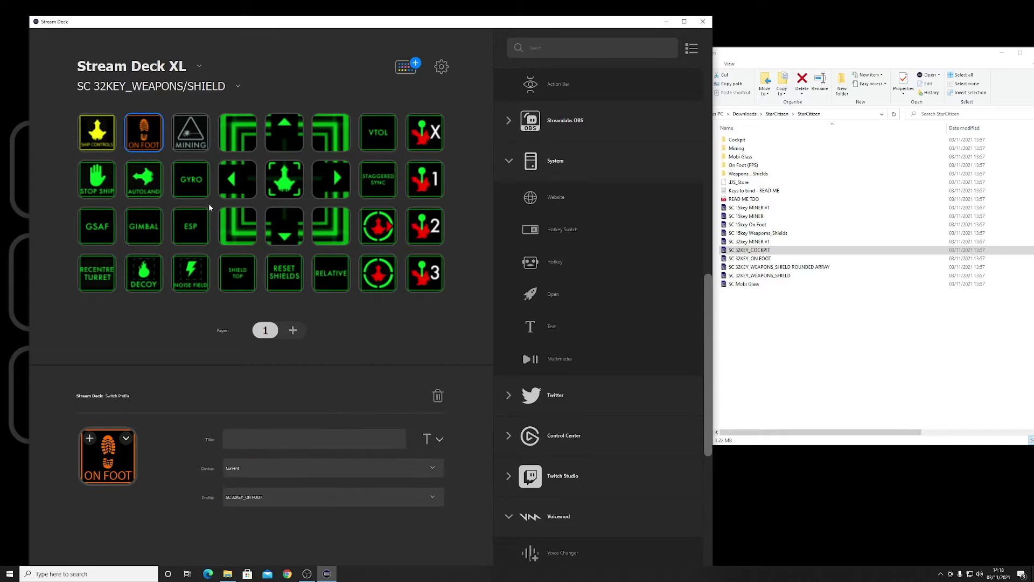
{"action": "left_click", "coordinate": [192, 138]}
{"action": "left_click", "coordinate": [253, 494]}
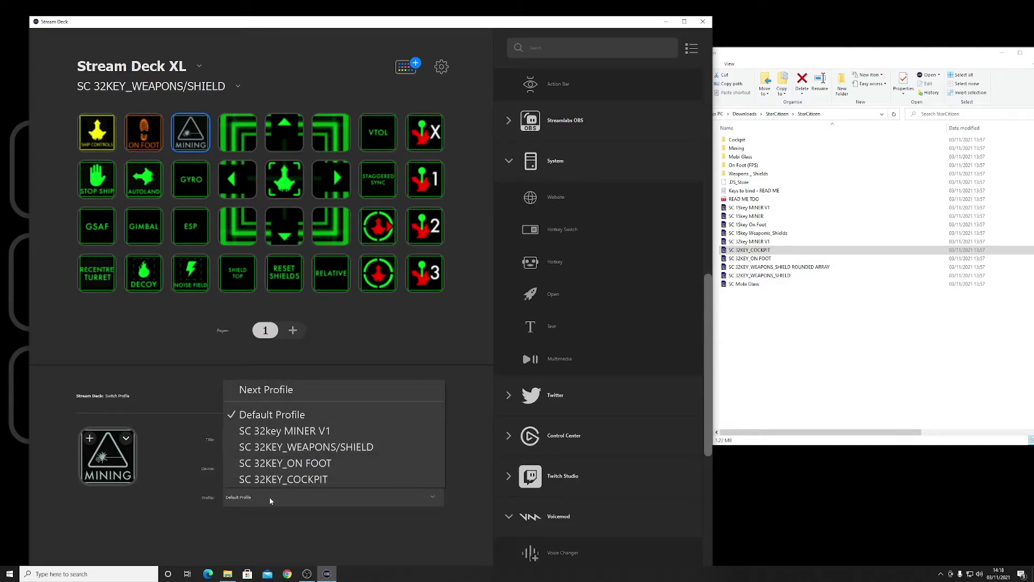
{"action": "left_click", "coordinate": [318, 431]}
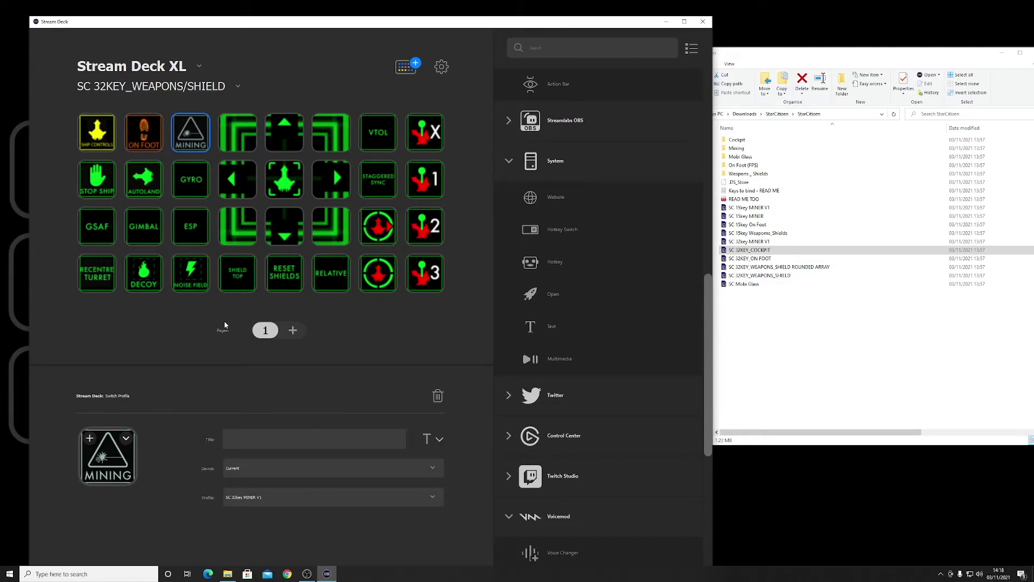
- In the SC 32KEY_ON FOOT profile, set the target profile of the green shield key
{"action": "left_click", "coordinate": [141, 87]}
{"action": "left_click", "coordinate": [137, 170]}
{"action": "left_click", "coordinate": [107, 138]}
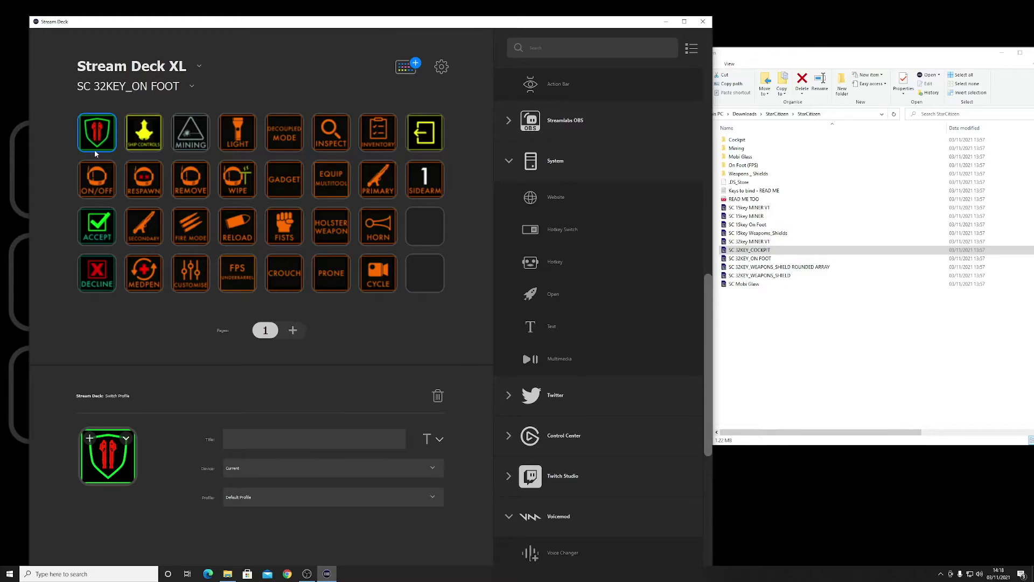
{"action": "left_click", "coordinate": [263, 497]}
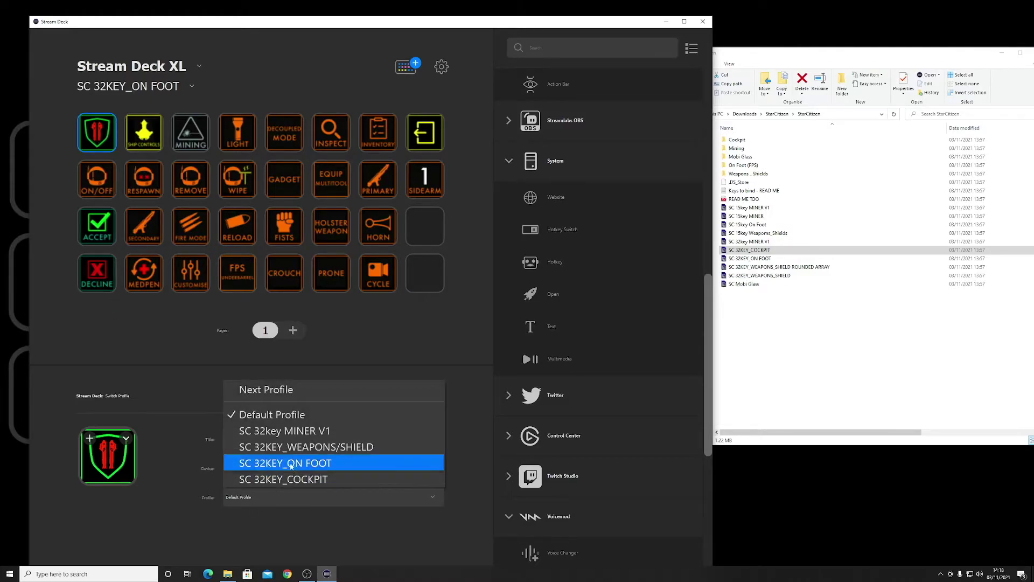
{"action": "left_click", "coordinate": [280, 418]}
- In the on-foot profile, link the Ship Controls key to SC 32KEY_COCKPIT and the Mining key to SC 32key MINER V1
{"action": "left_click", "coordinate": [150, 143]}
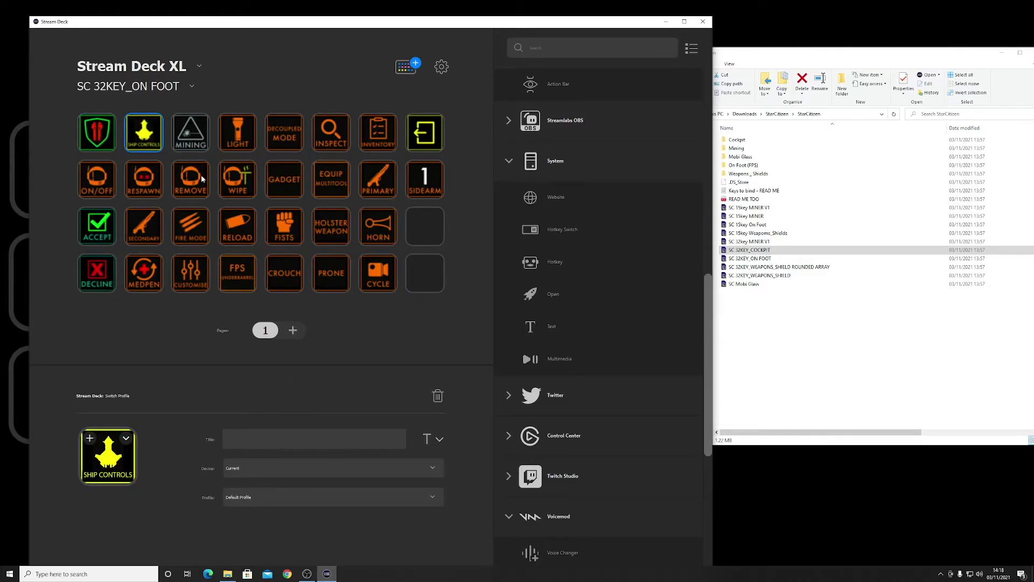
{"action": "left_click", "coordinate": [263, 492]}
{"action": "left_click", "coordinate": [274, 484]}
{"action": "left_click", "coordinate": [192, 140]}
{"action": "left_click", "coordinate": [279, 492]}
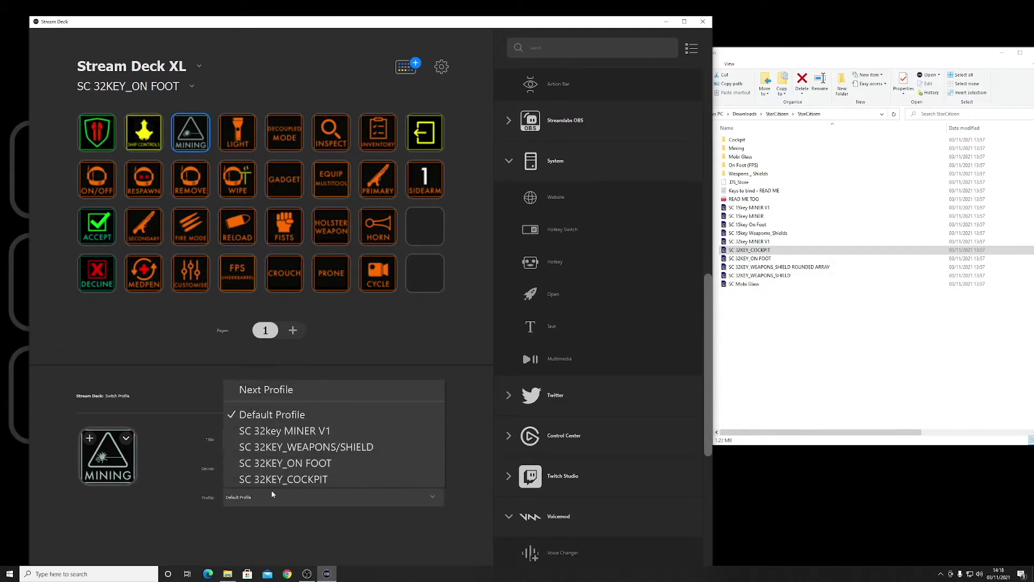
{"action": "left_click", "coordinate": [296, 432]}
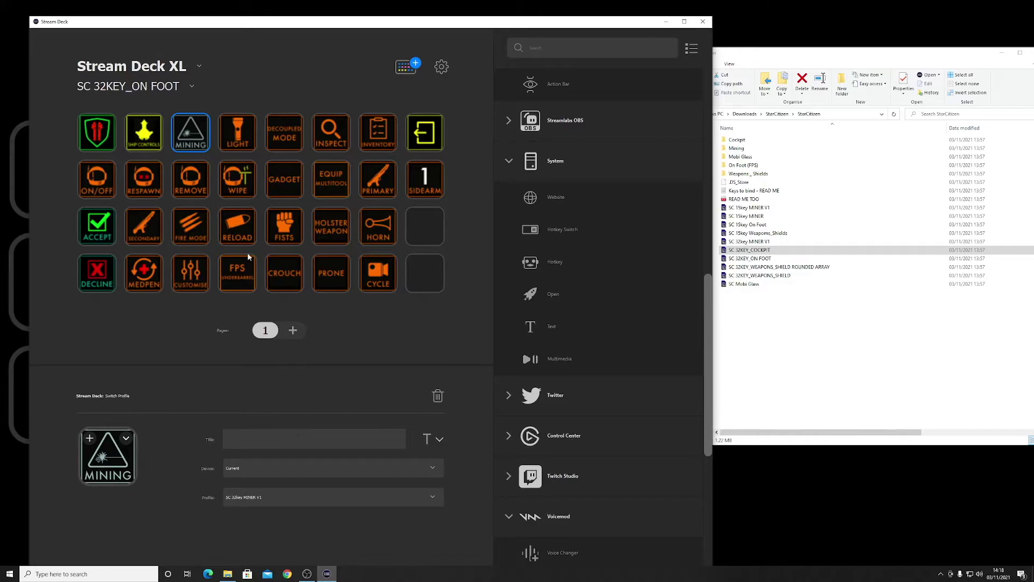
- Review the profile-switch keys and Autoland hotkey in the SC 32KEY_WEAPONS/SHIELD profile, then look at the SC 32KEY_ON FOOT profile
{"action": "left_click", "coordinate": [154, 86]}
{"action": "left_click", "coordinate": [330, 179]}
{"action": "left_click", "coordinate": [143, 90]}
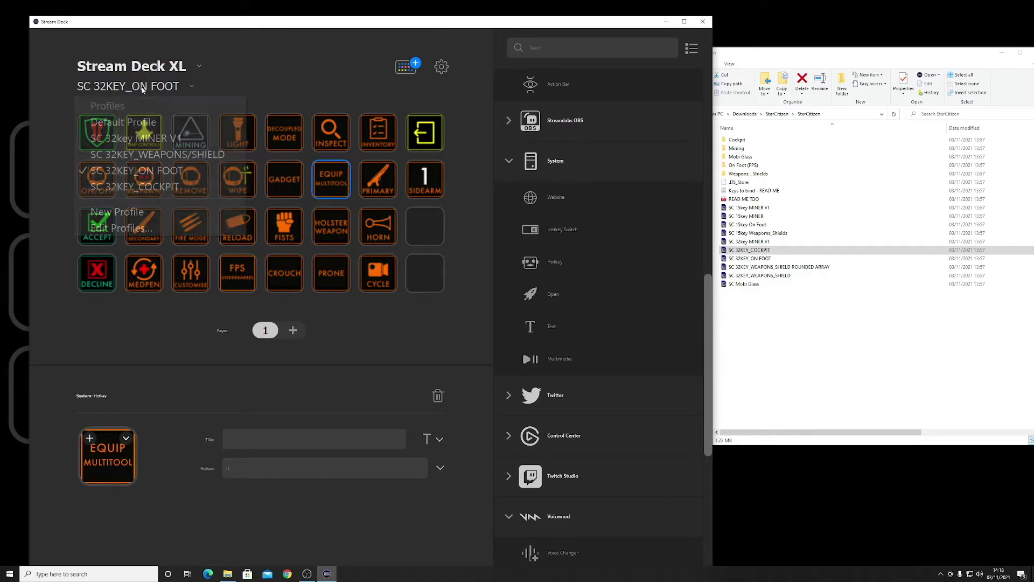
{"action": "left_click", "coordinate": [119, 155]}
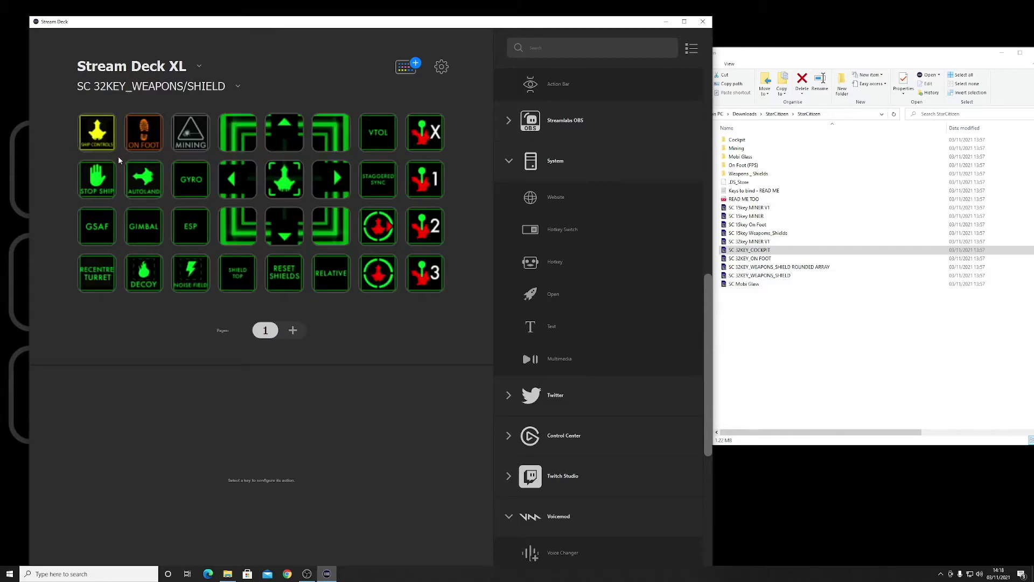
{"action": "left_click", "coordinate": [97, 139]}
{"action": "left_click", "coordinate": [138, 134]}
{"action": "left_click", "coordinate": [183, 144]}
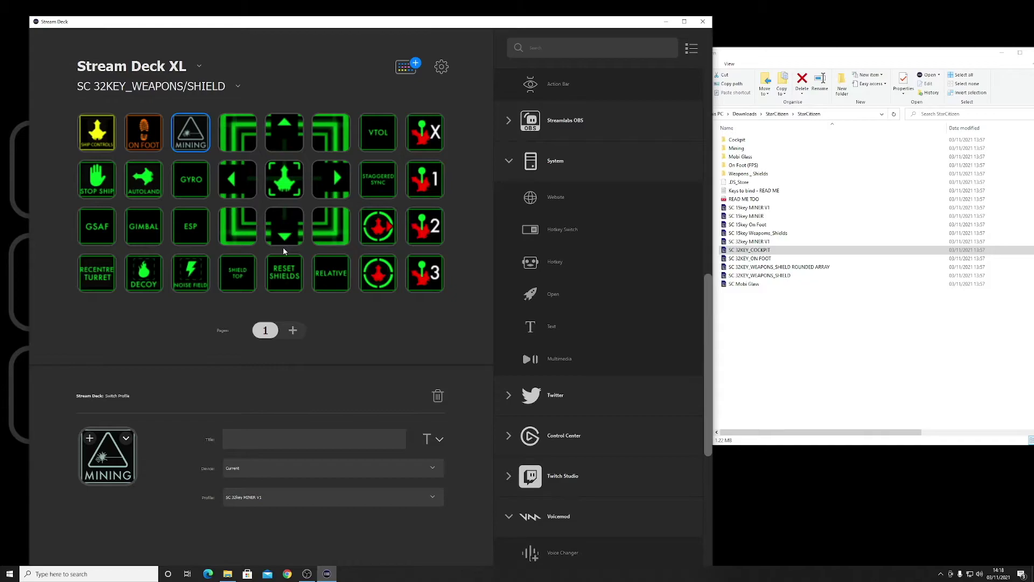
{"action": "left_click", "coordinate": [138, 189]}
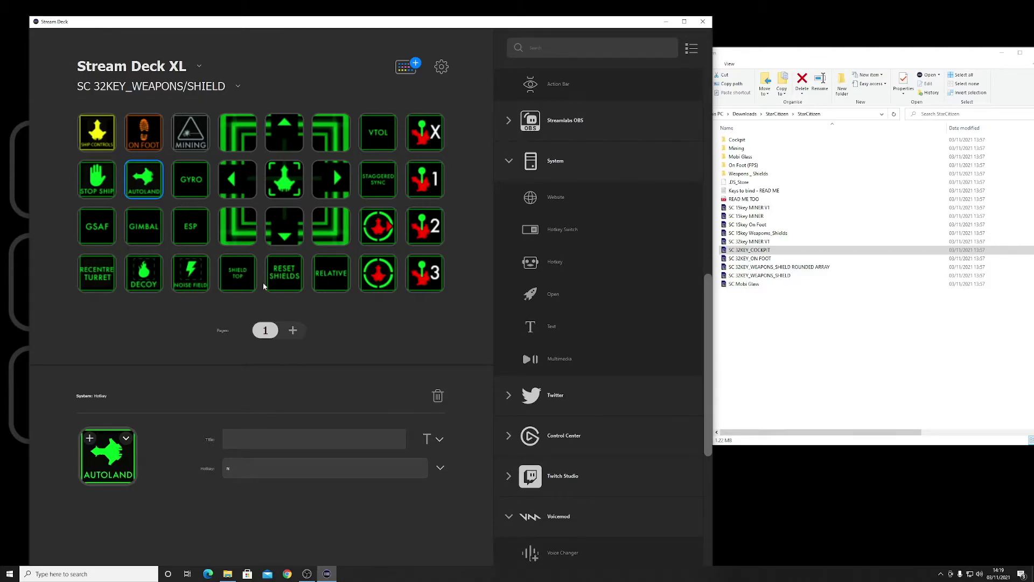
{"action": "left_click", "coordinate": [191, 86]}
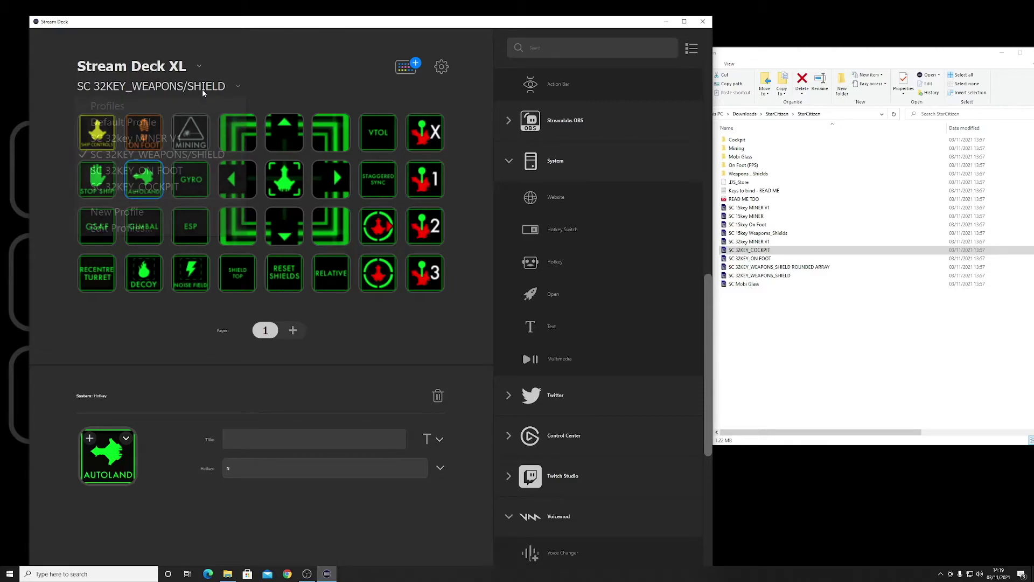
{"action": "left_click", "coordinate": [182, 170]}
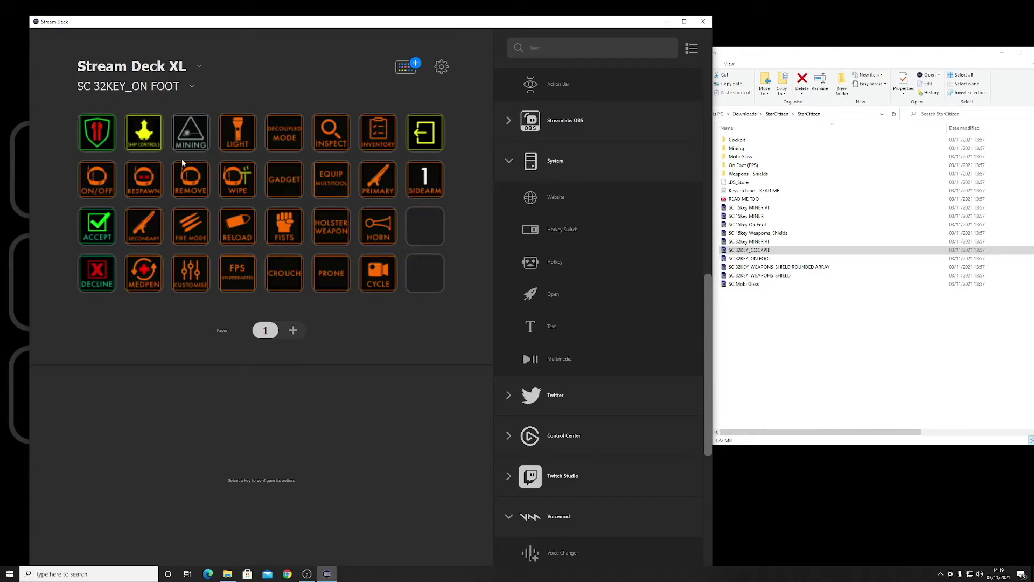
{"action": "left_click", "coordinate": [167, 89]}
{"action": "left_click", "coordinate": [140, 187]}
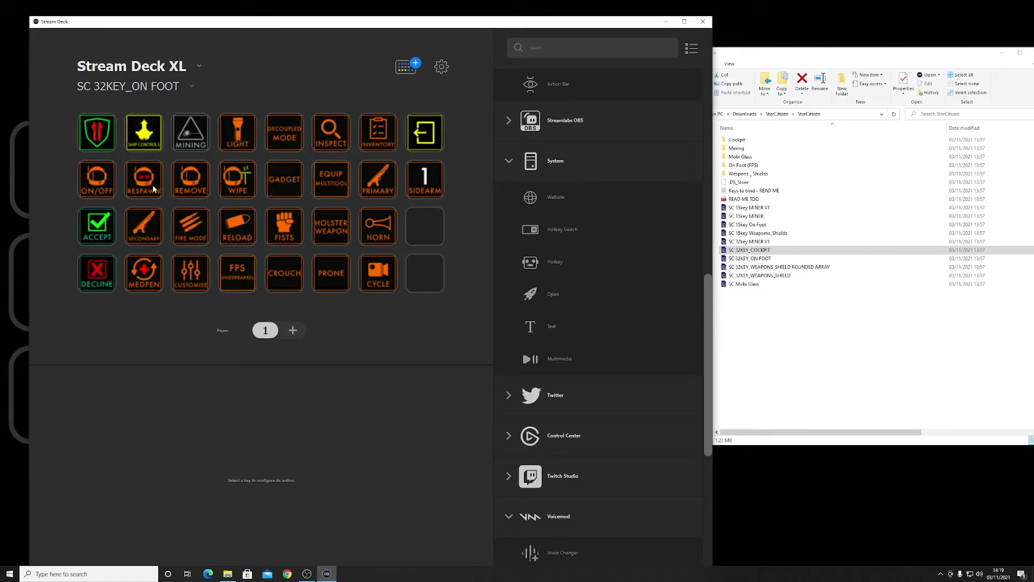
- Create a new profile and delete its default WELCOME key
{"action": "left_click", "coordinate": [144, 87]}
{"action": "left_click", "coordinate": [130, 206]}
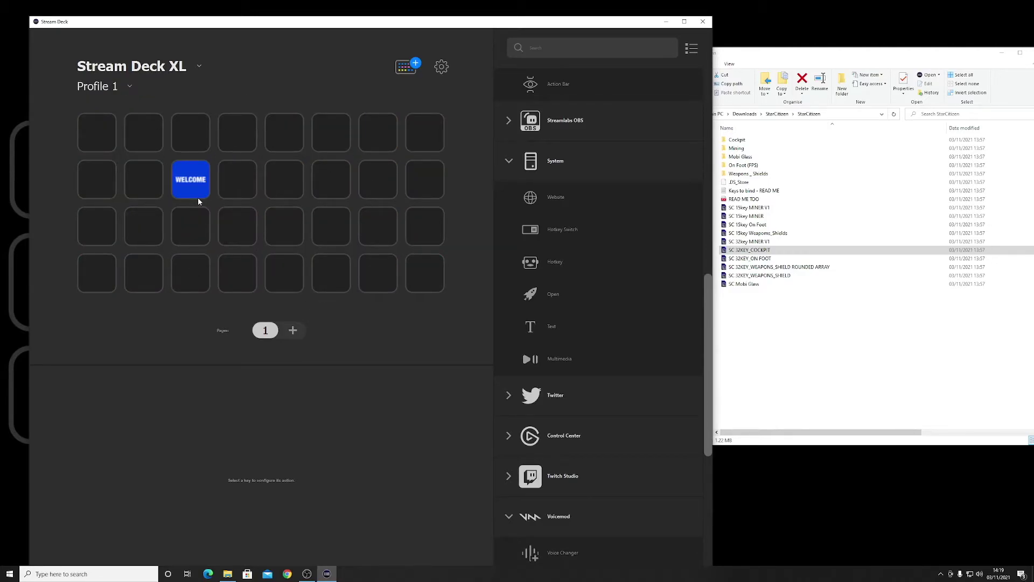
{"action": "right_click", "coordinate": [191, 184]}
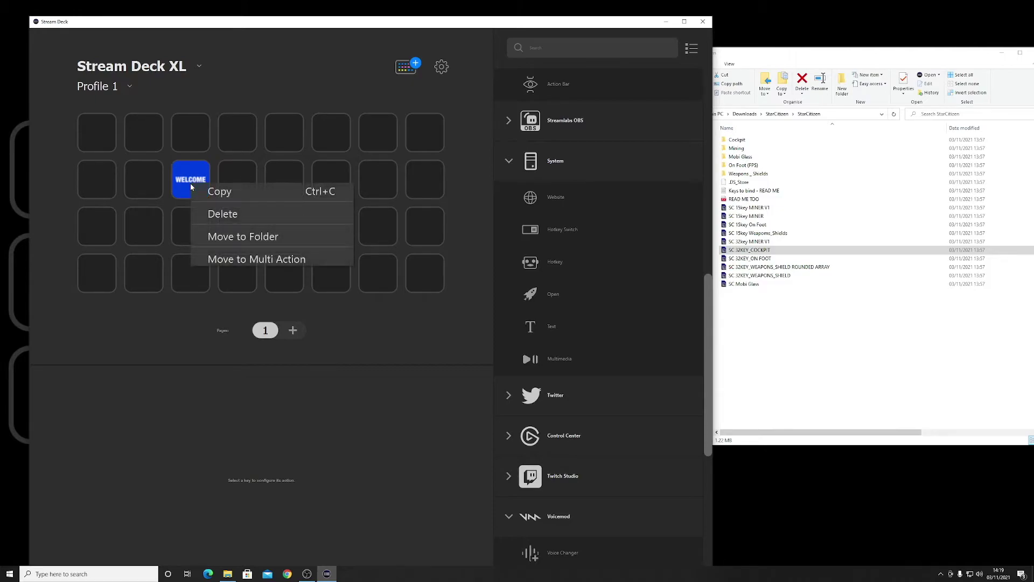
{"action": "left_click", "coordinate": [219, 214]}
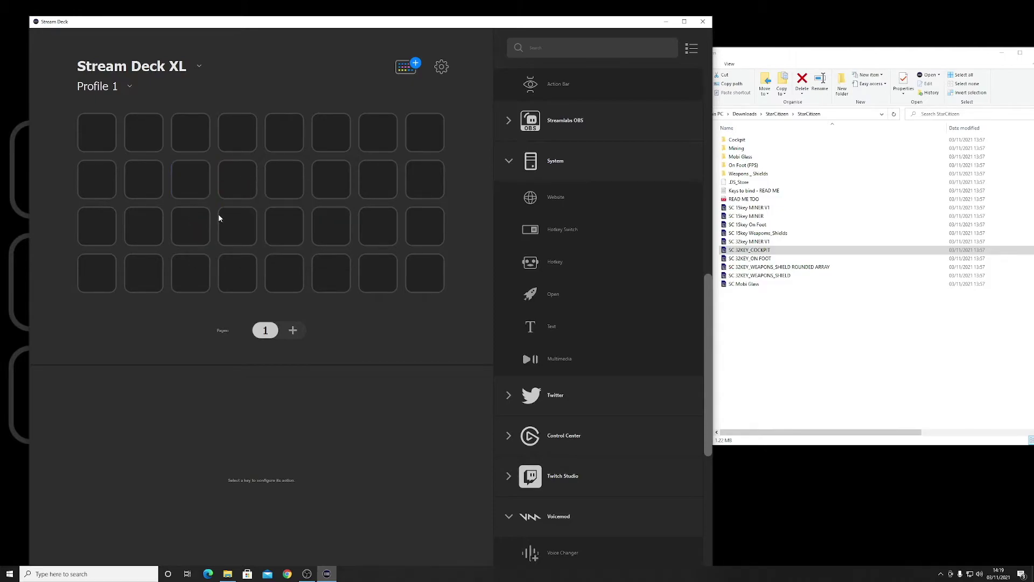
- Switch to File Explorer and open the Cockpit folder of key icons inside StarCitizen
{"action": "left_click", "coordinate": [759, 322]}
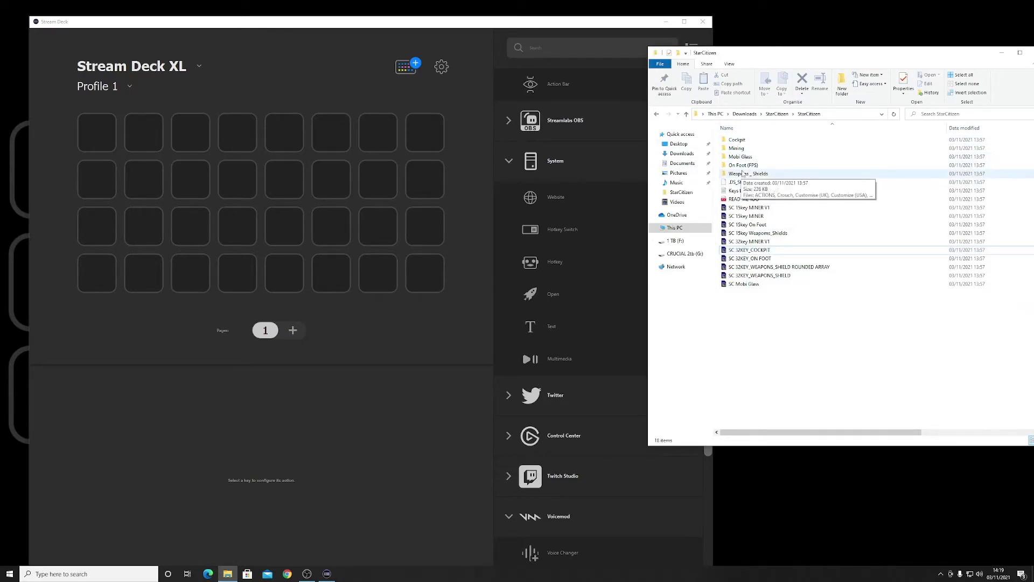
{"action": "double_click", "coordinate": [736, 141]}
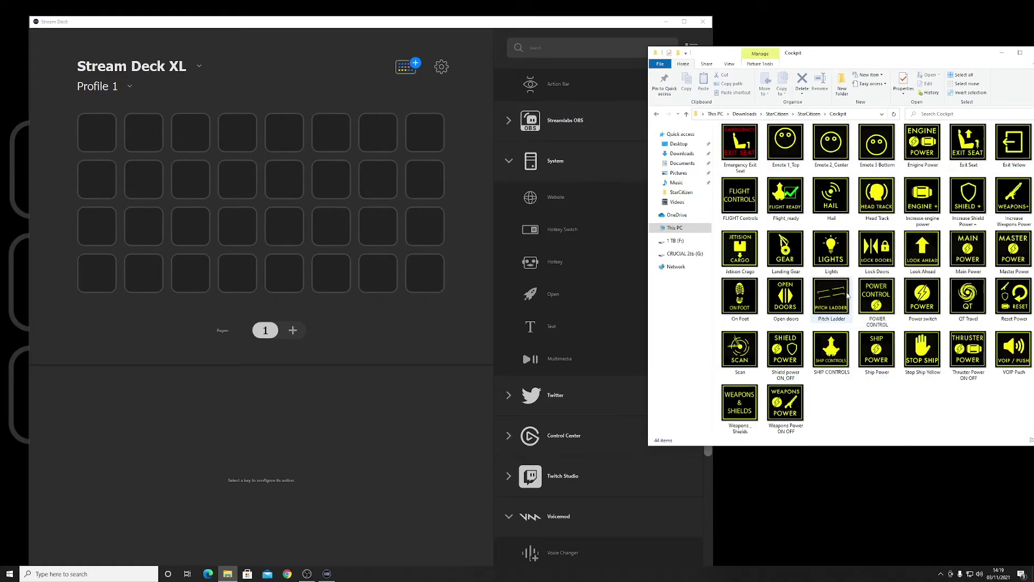
{"action": "scroll", "coordinate": [819, 304], "scroll_direction": "up", "scroll_amount": 1}
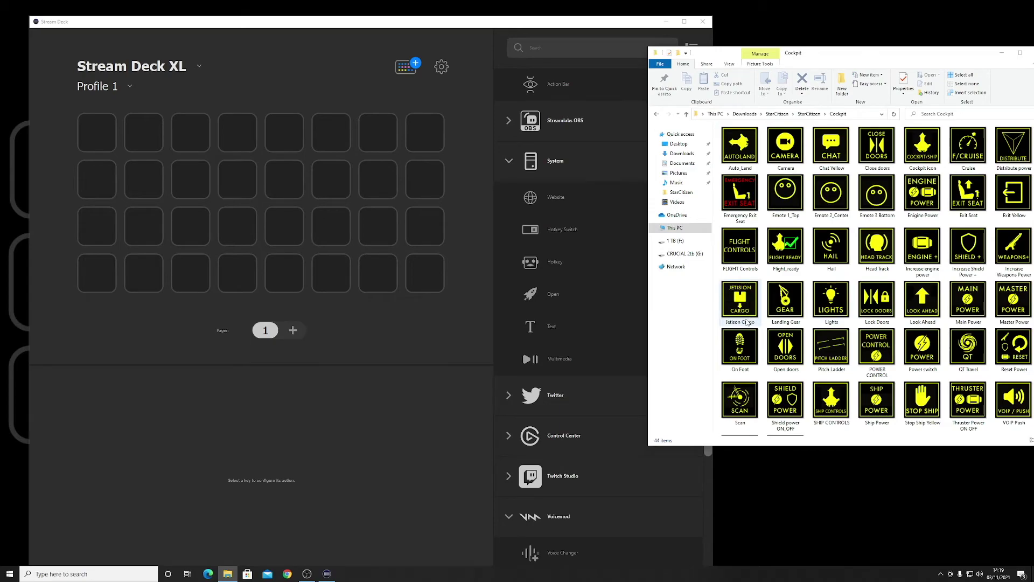
- In Stream Deck, add a System Hotkey action to the fourth key of the second row in the new profile
{"action": "left_click", "coordinate": [555, 164]}
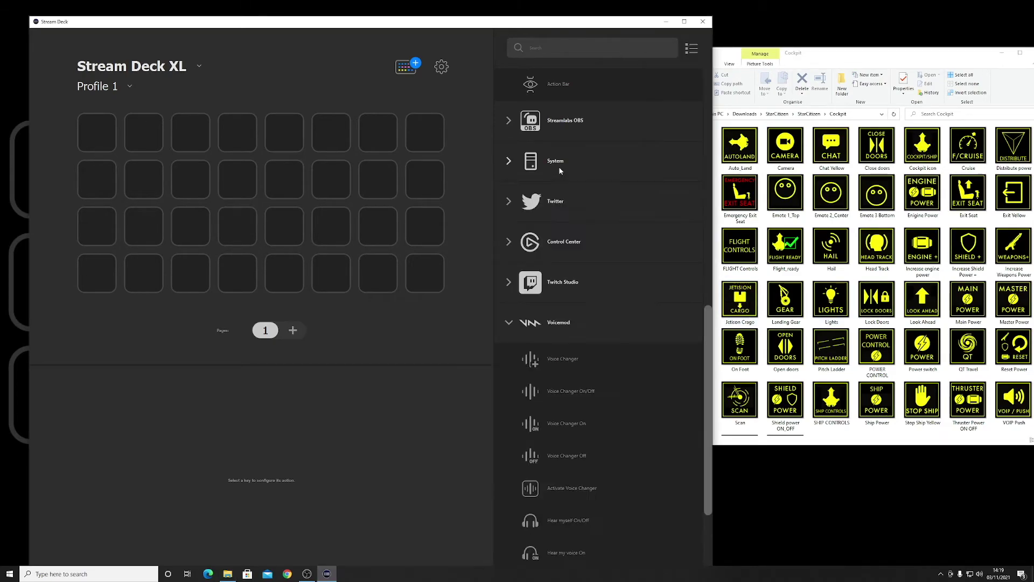
{"action": "left_click", "coordinate": [507, 161]}
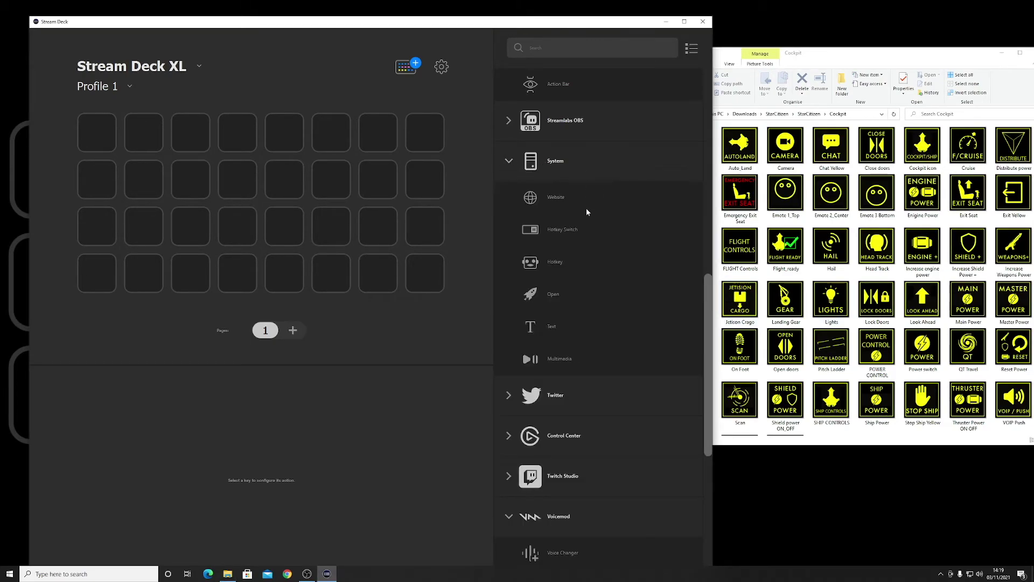
{"action": "left_click_drag", "start_coordinate": [528, 264], "coordinate": [233, 183]}
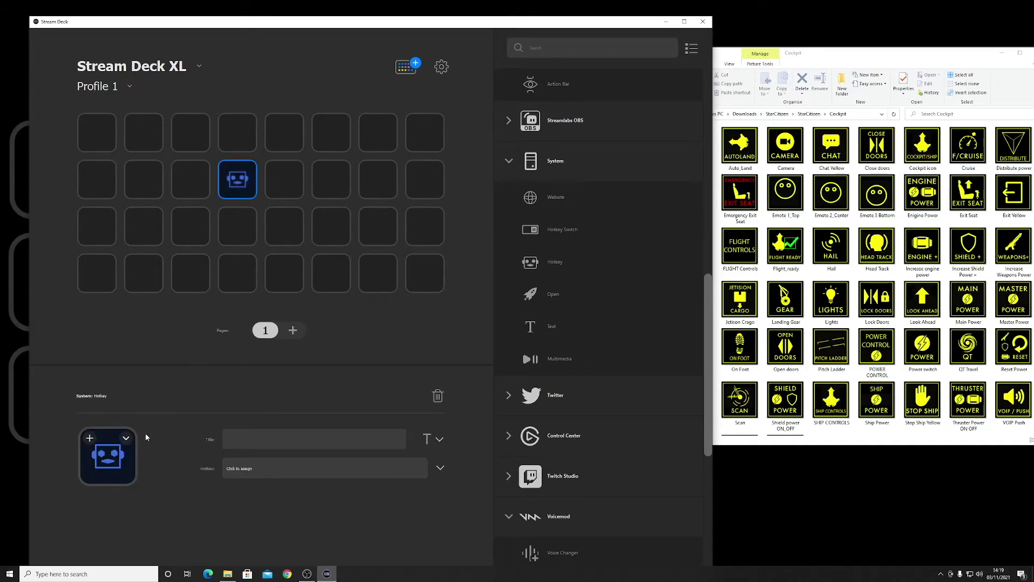
- Give the new hotkey key the Auto_Land icon from the Cockpit folder and assign L as its hotkey
{"action": "left_click_drag", "start_coordinate": [739, 147], "coordinate": [114, 472]}
{"action": "left_click", "coordinate": [268, 472]}
{"action": "key", "text": "l"}
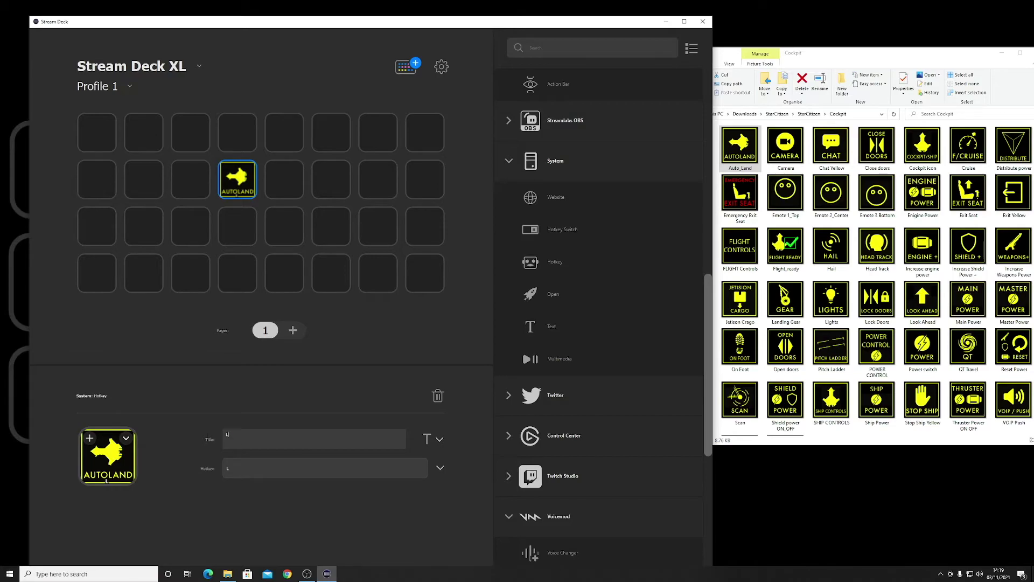
- Clear the Auto_Land key's title and move the key to the first position of the third row
{"action": "key", "text": "BackSpace"}
{"action": "left_click_drag", "start_coordinate": [223, 171], "coordinate": [89, 232]}
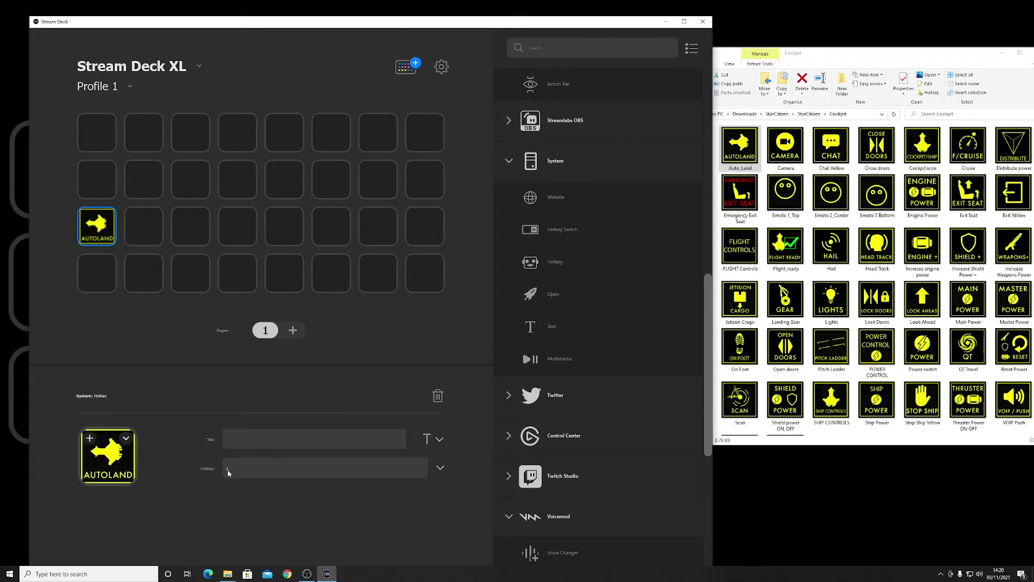
- Add a System Hotkey action to the third row's second key, with the Landing Gear icon and G as its hotkey
{"action": "left_click_drag", "start_coordinate": [548, 262], "coordinate": [149, 232]}
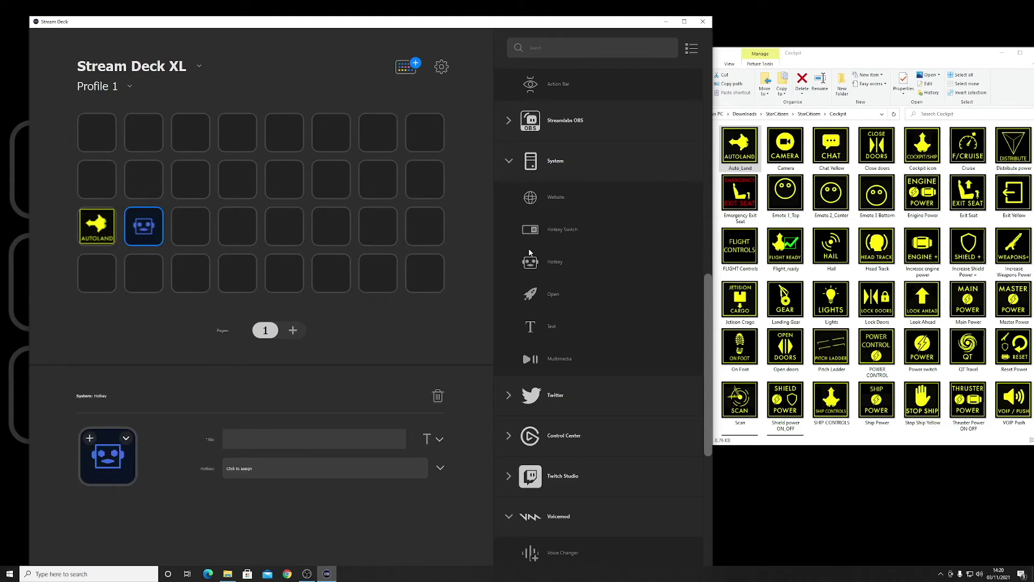
{"action": "scroll", "coordinate": [809, 303], "scroll_direction": "down", "scroll_amount": 1}
{"action": "left_click_drag", "start_coordinate": [784, 248], "coordinate": [99, 468]}
{"action": "left_click", "coordinate": [249, 469]}
{"action": "key", "text": "g"}
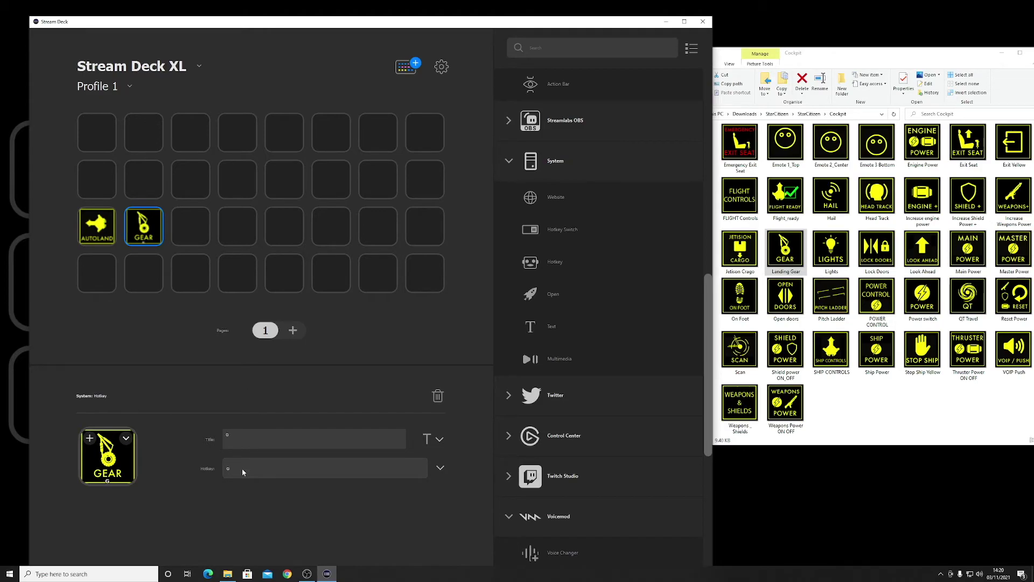
- Change the gear key's hotkey to N, clear its title, and move it to the second row's first position
{"action": "left_click", "coordinate": [242, 472]}
{"action": "key", "text": "n"}
{"action": "key", "text": "BackSpace"}
{"action": "left_click", "coordinate": [172, 226]}
{"action": "left_click_drag", "start_coordinate": [158, 229], "coordinate": [97, 187]}
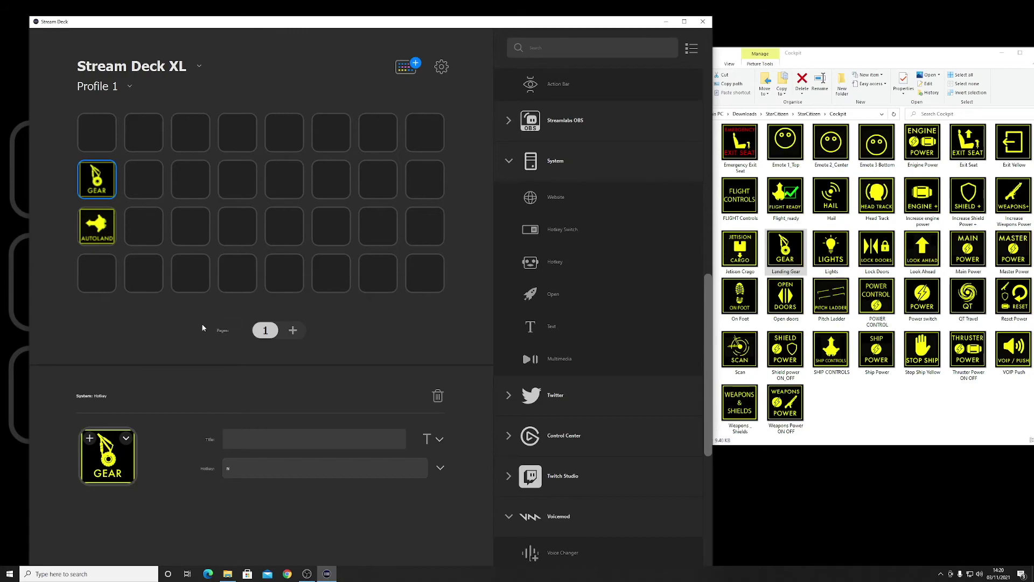
- Switch to File Explorer, bring more of its window into view, and open the Mining folder inside StarCitizen
{"action": "left_click", "coordinate": [878, 52]}
{"action": "left_click_drag", "start_coordinate": [850, 52], "coordinate": [896, 57]}
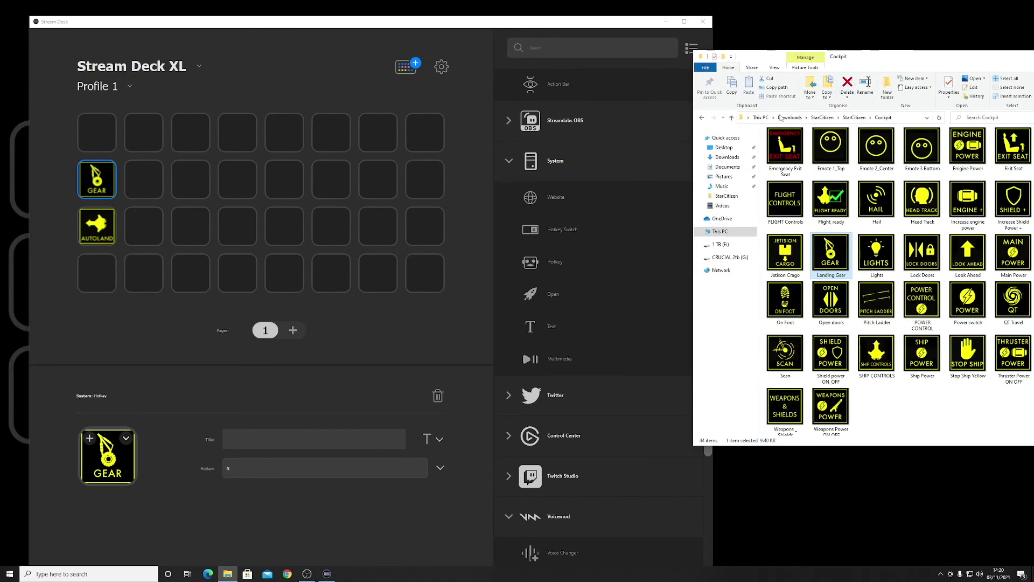
{"action": "left_click", "coordinate": [731, 118]}
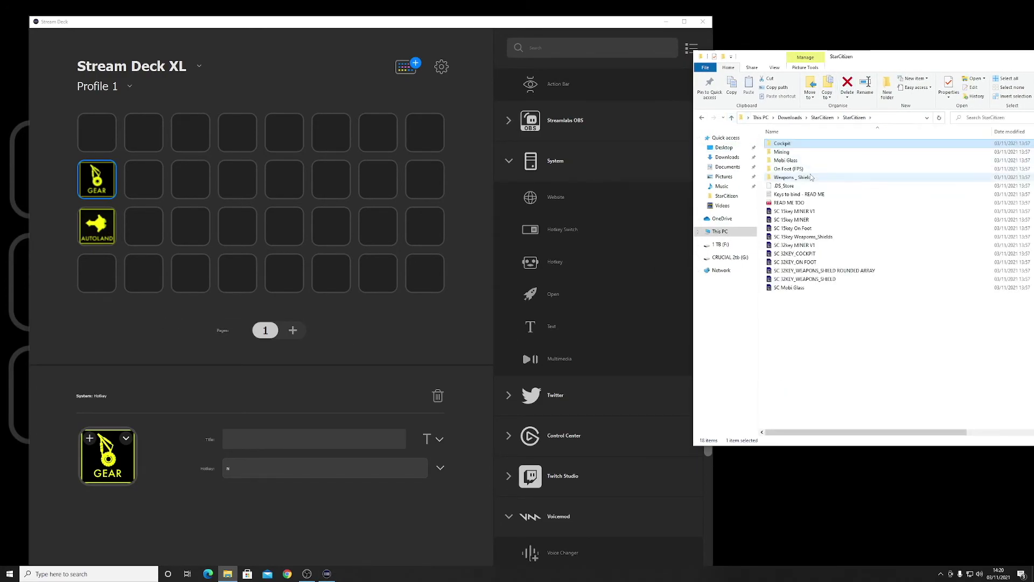
{"action": "double_click", "coordinate": [786, 152]}
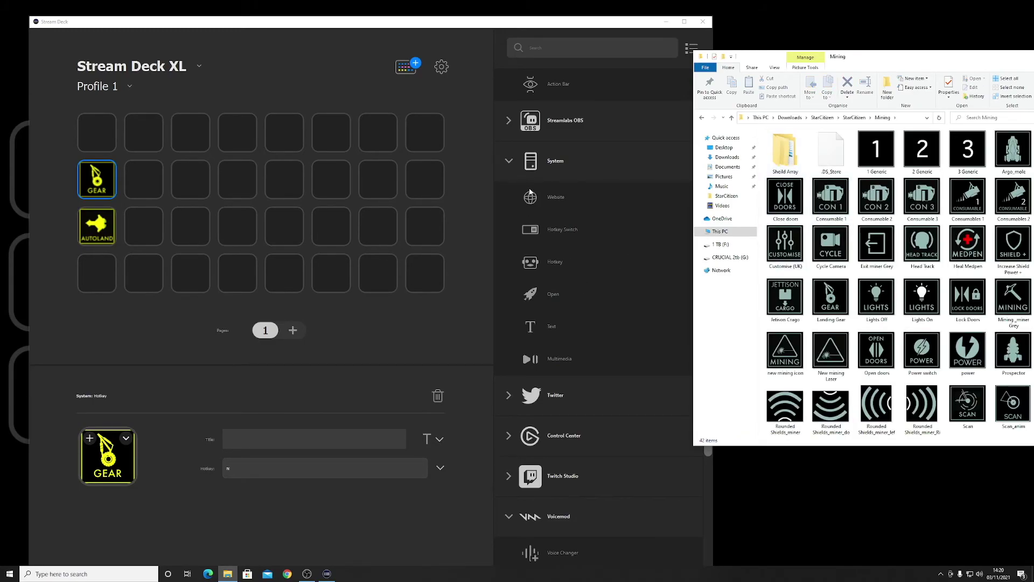
- In Stream Deck, add a System Hotkey action with the Cycle Camera icon and place it beside the gear key
{"action": "left_click_drag", "start_coordinate": [541, 259], "coordinate": [190, 179]}
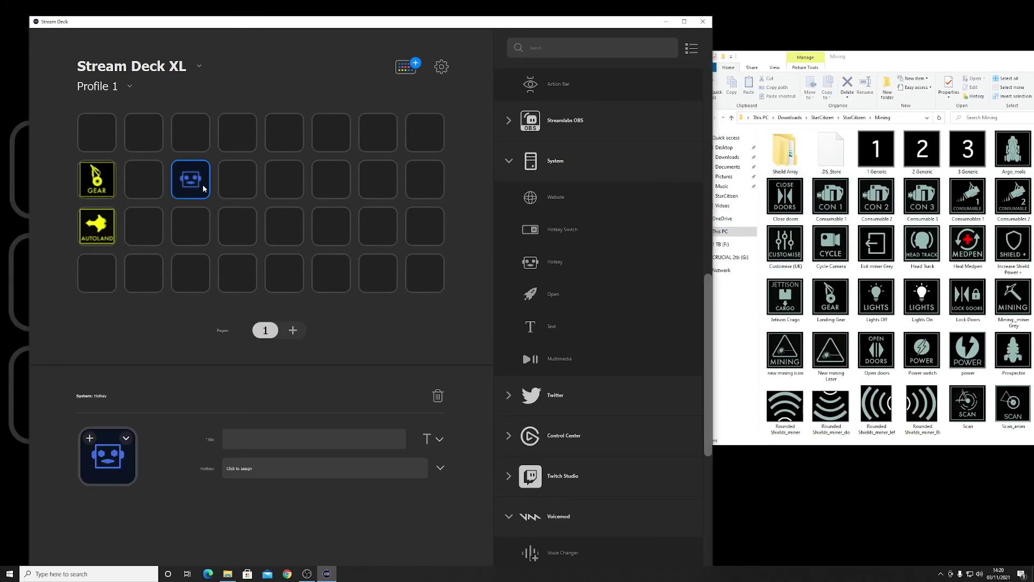
{"action": "left_click_drag", "start_coordinate": [835, 242], "coordinate": [120, 480]}
{"action": "left_click_drag", "start_coordinate": [193, 189], "coordinate": [144, 181]}
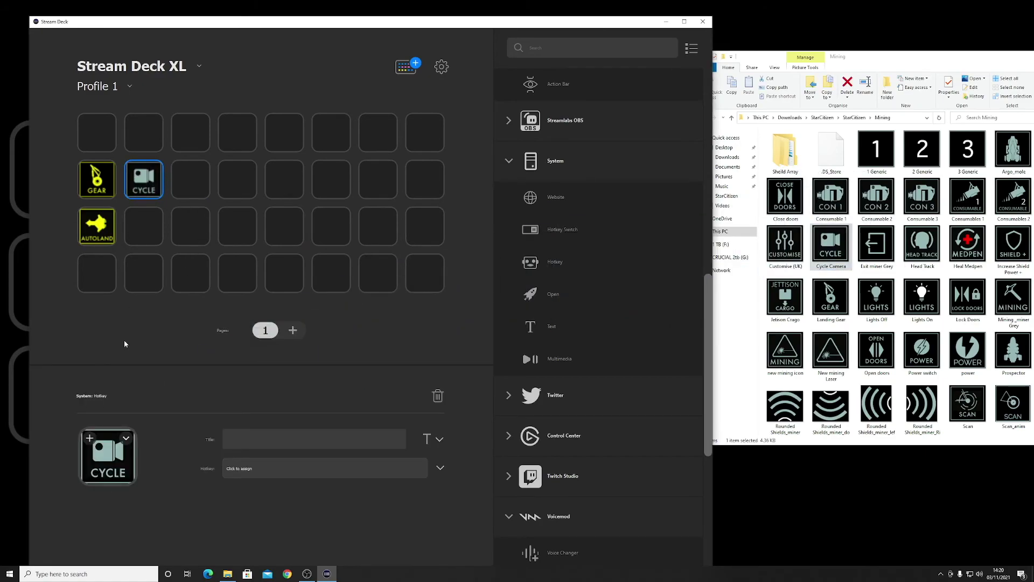
- Assign C as the camera key's hotkey and move the key to the first position of the first row
{"action": "left_click", "coordinate": [256, 472]}
{"action": "key", "text": "c"}
{"action": "left_click", "coordinate": [143, 236]}
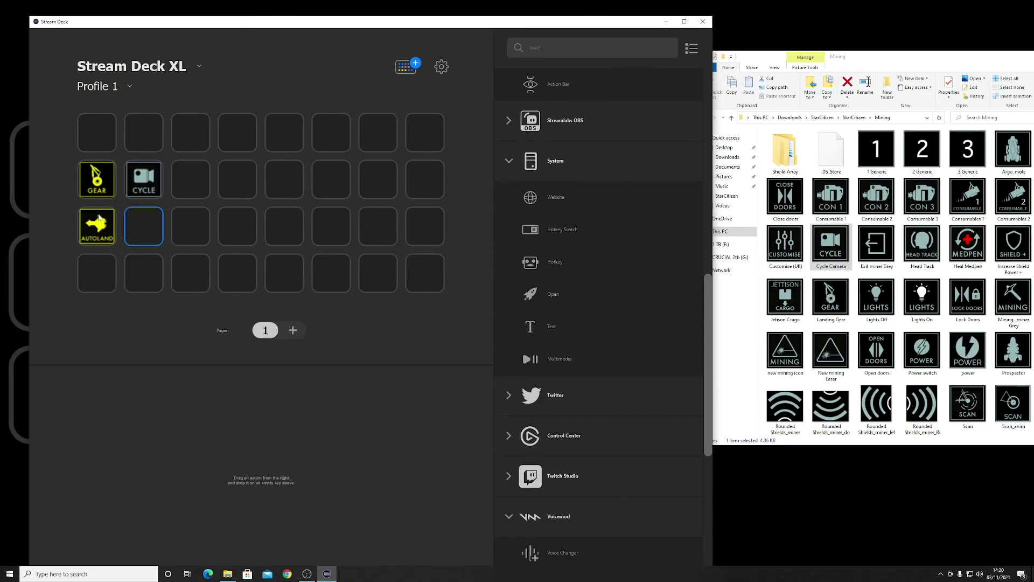
{"action": "left_click_drag", "start_coordinate": [133, 190], "coordinate": [100, 139]}
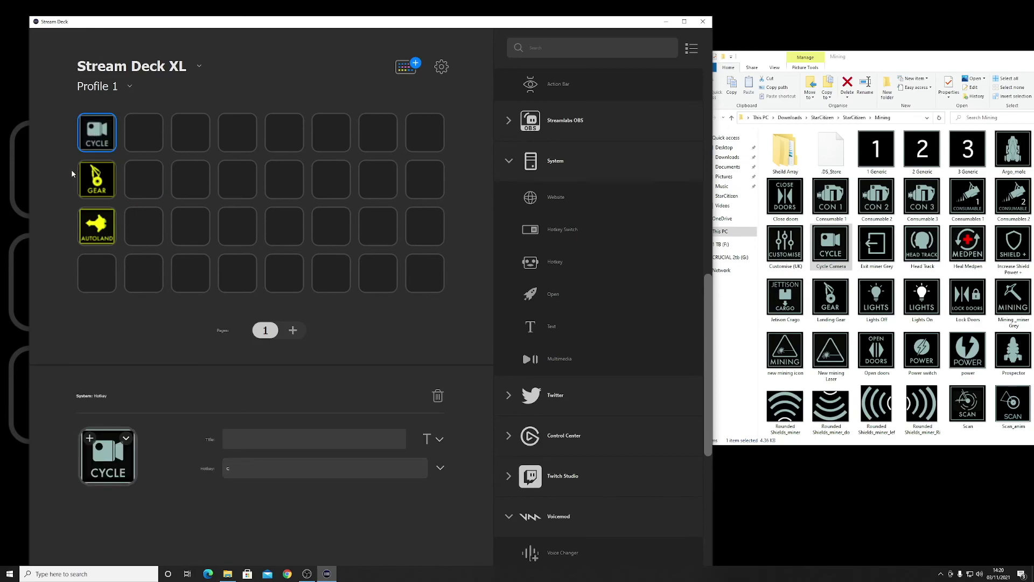
- Open the On Foot (FPS) folder in File Explorer and replace the camera key's icon with Exit Orange
{"action": "left_click", "coordinate": [732, 118]}
{"action": "double_click", "coordinate": [788, 169]}
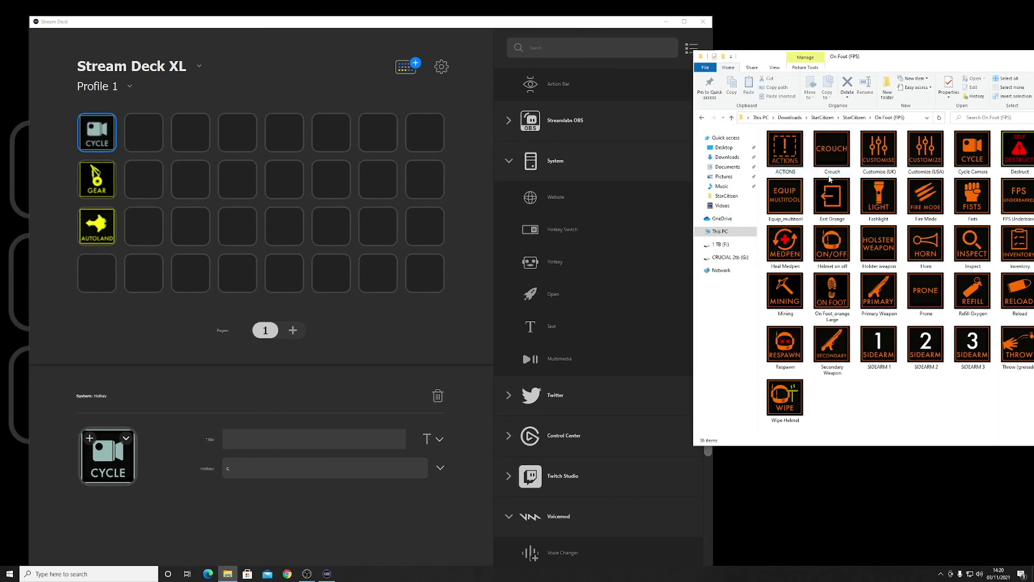
{"action": "left_click_drag", "start_coordinate": [833, 203], "coordinate": [100, 480]}
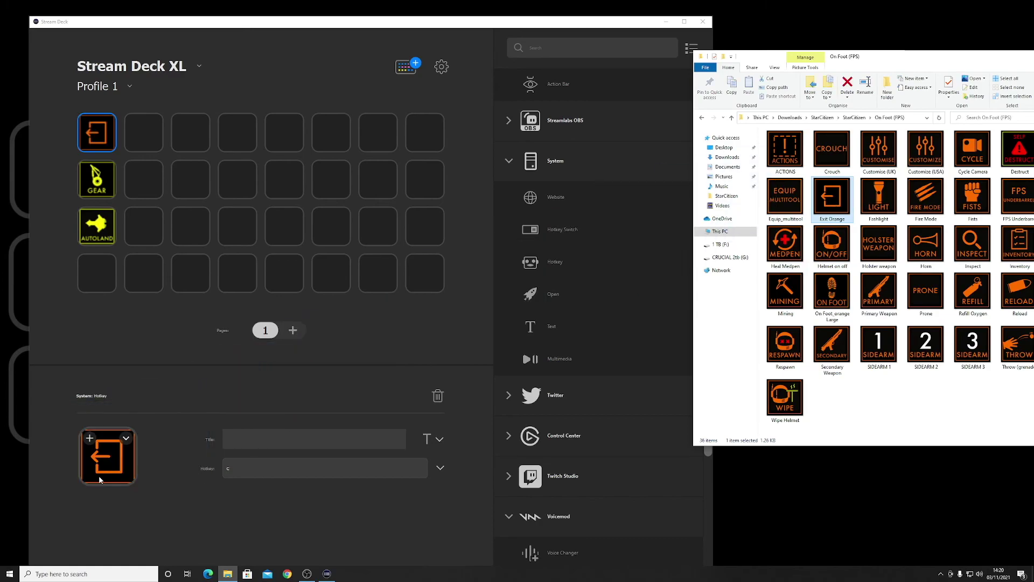